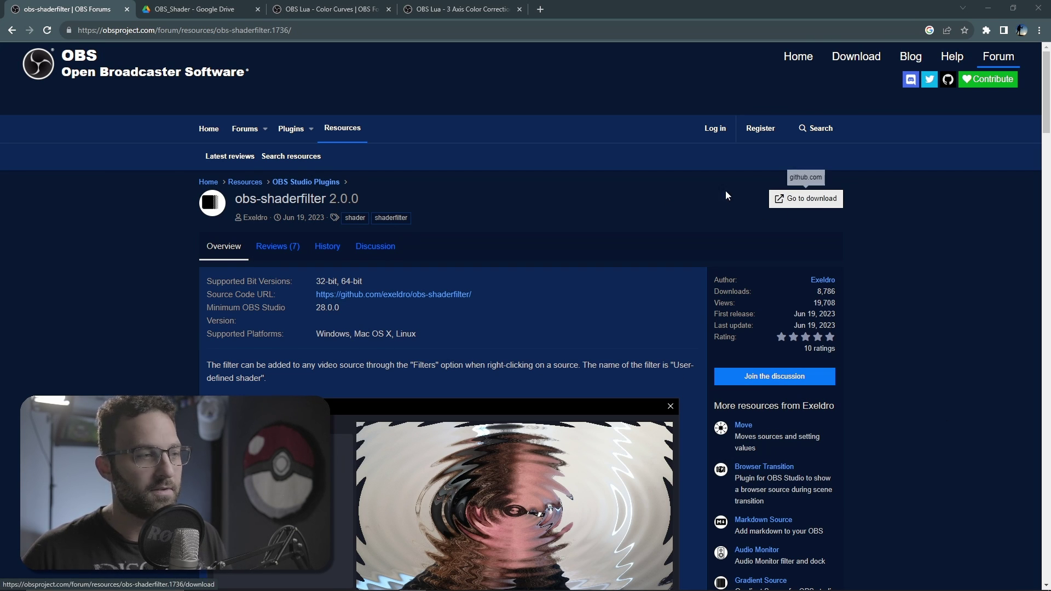
- Switch to the OBS_Shader Drive folder that holds the saturation shader
{"action": "left_click", "coordinate": [203, 15]}
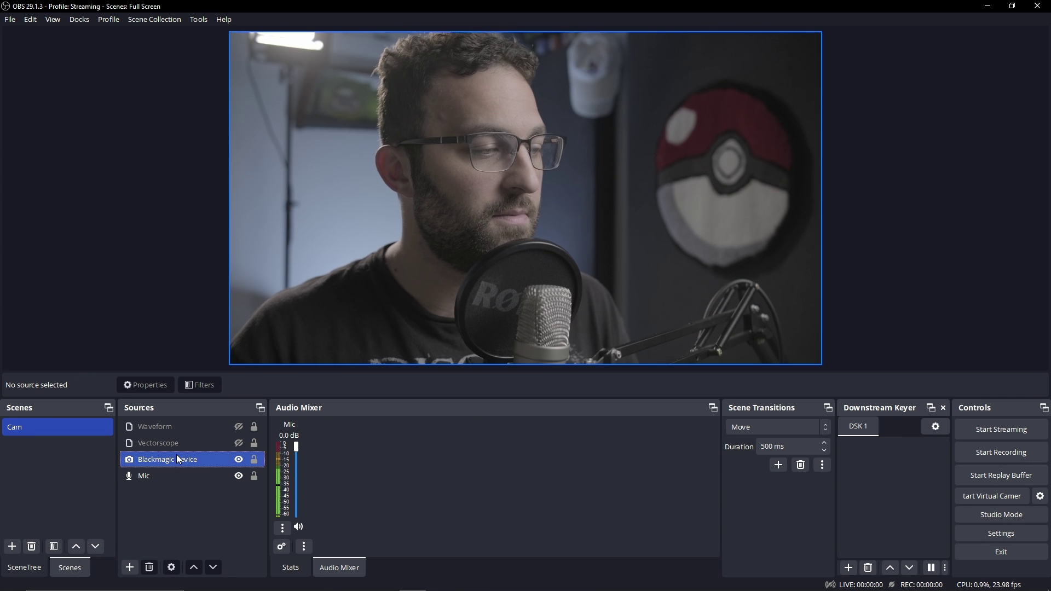
- Open the Filters window for the Blackmagic Device webcam source
{"action": "left_click", "coordinate": [163, 464]}
{"action": "right_click", "coordinate": [163, 464]}
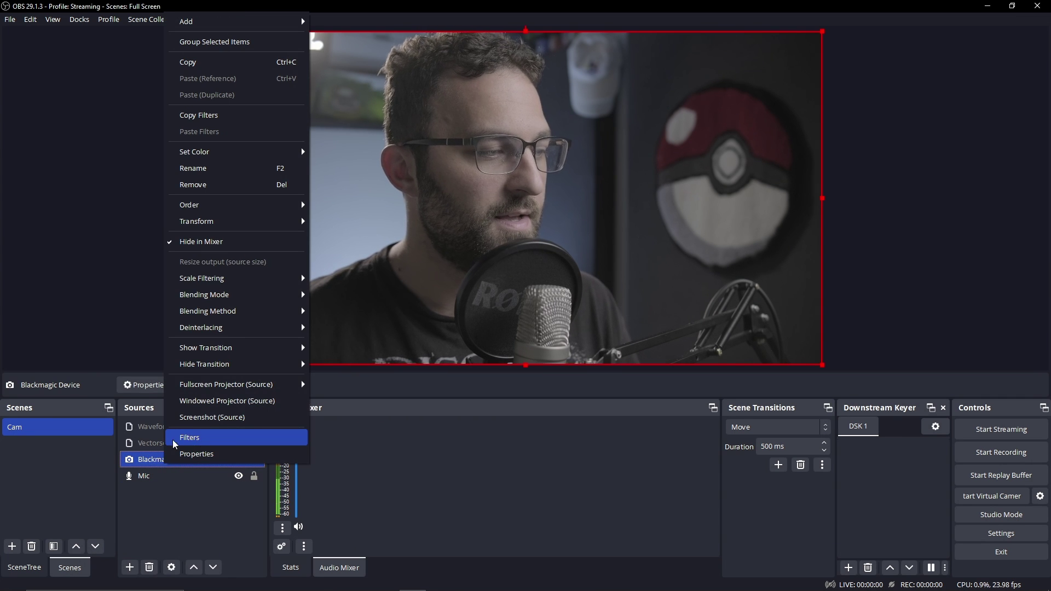
{"action": "left_click", "coordinate": [196, 439]}
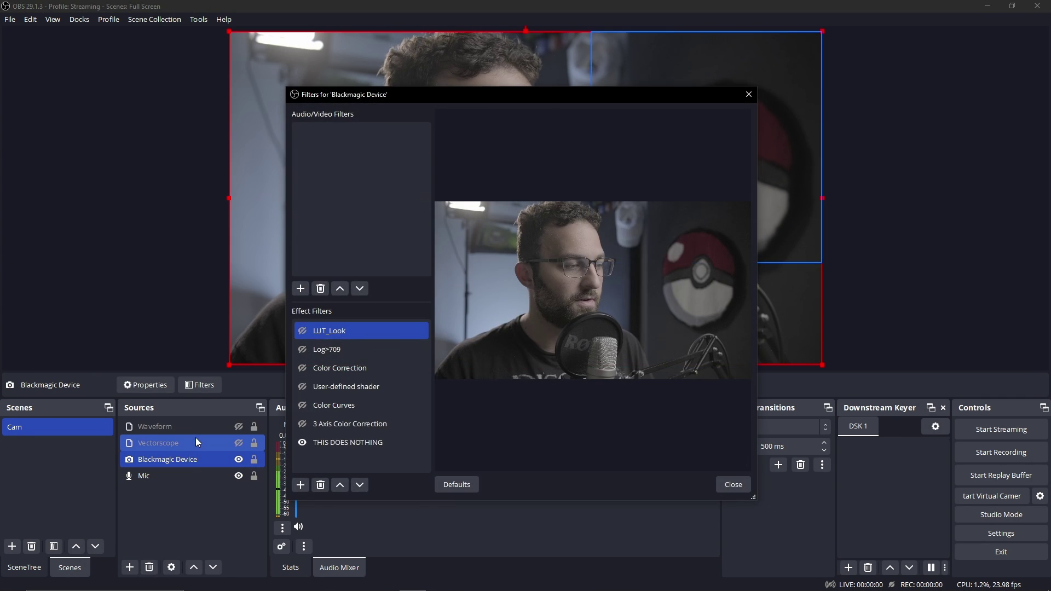
{"action": "left_click", "coordinate": [298, 485]}
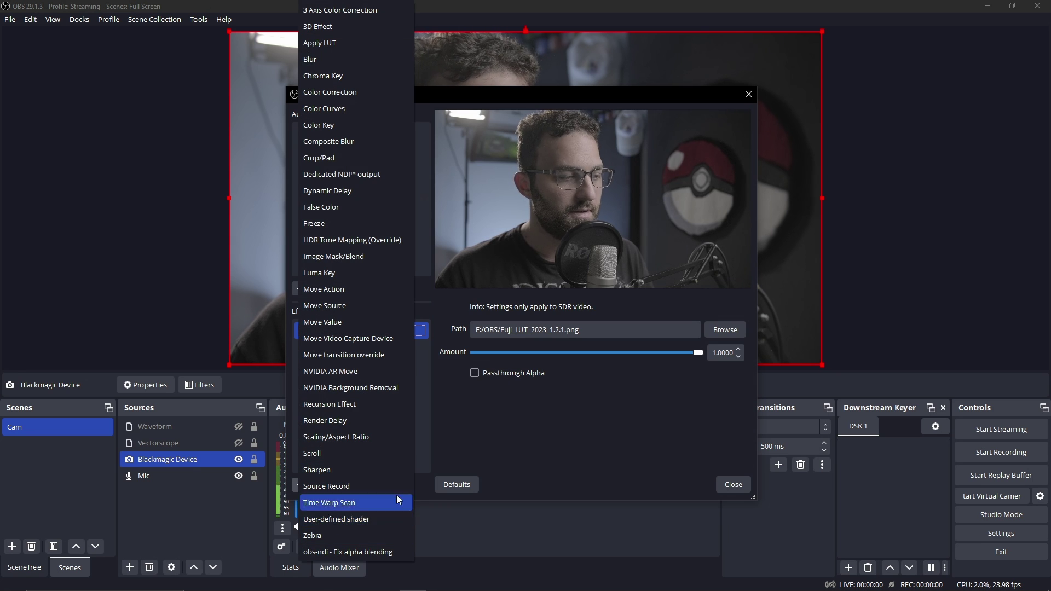
{"action": "left_click", "coordinate": [422, 436]}
- Load hsl_hsv_saturation.shader into the User-defined shader filter and make the window taller
{"action": "left_click", "coordinate": [354, 392]}
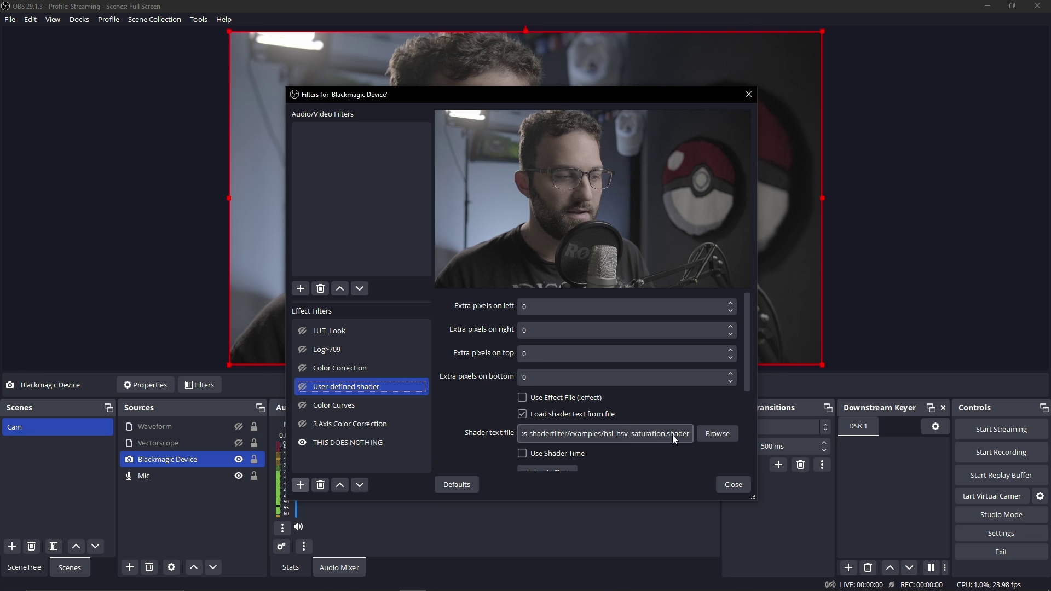
{"action": "left_click", "coordinate": [707, 433]}
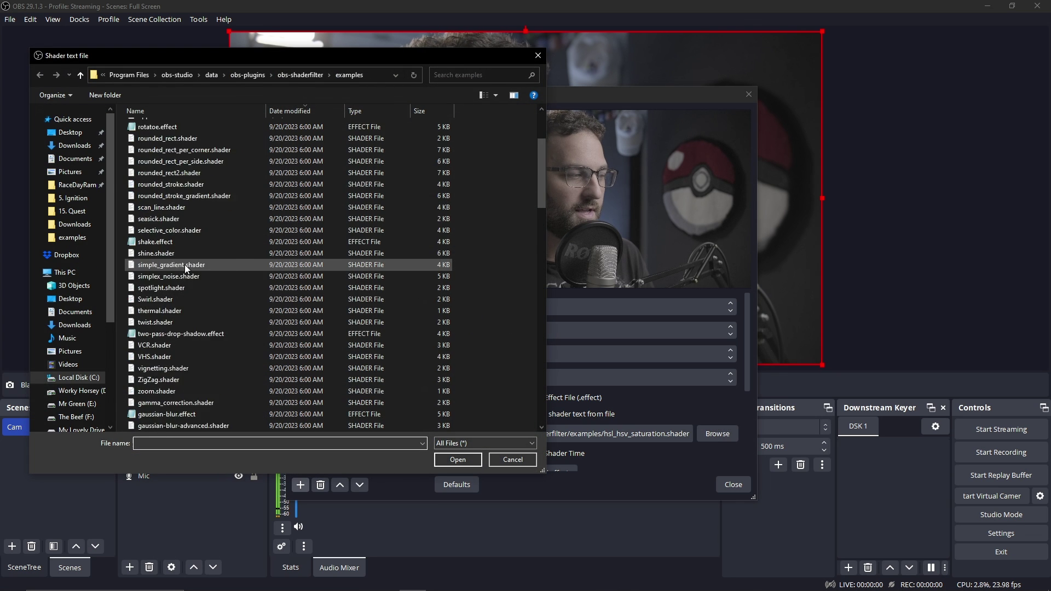
{"action": "scroll", "coordinate": [250, 241], "scroll_direction": "up", "scroll_amount": 9}
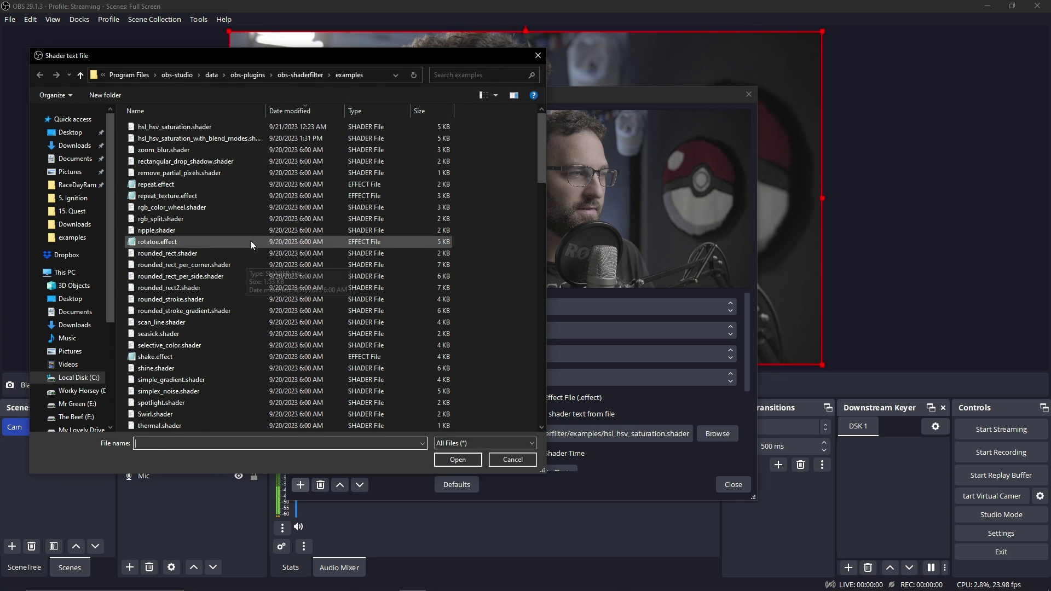
{"action": "left_click", "coordinate": [156, 127]}
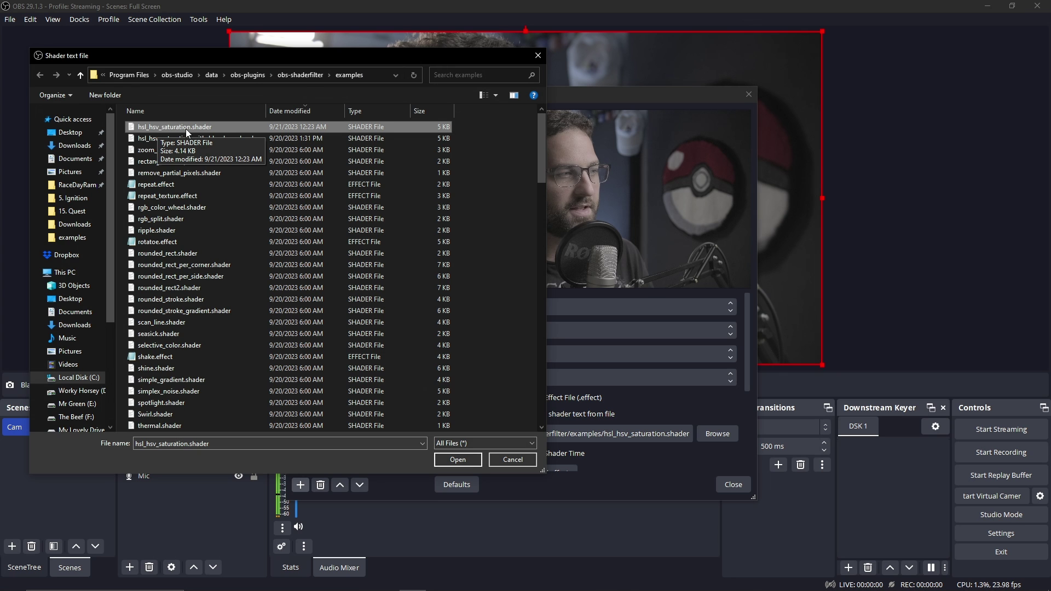
{"action": "left_click", "coordinate": [465, 461]}
{"action": "left_click_drag", "start_coordinate": [474, 87], "coordinate": [504, 30]}
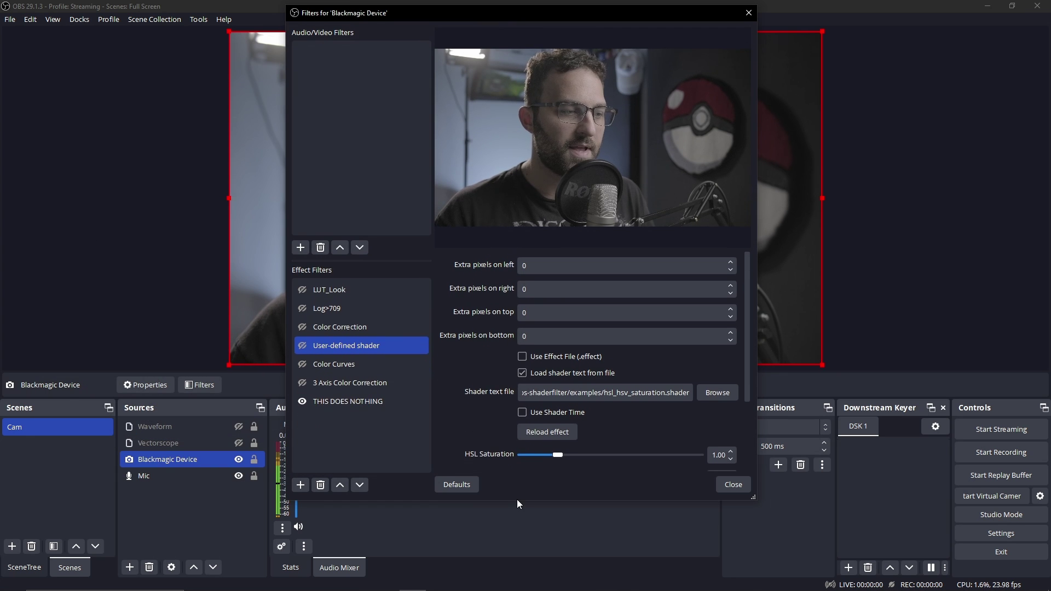
- Reveal the shader settings, keep HSL Saturation at 1.00 and raise HSV Saturation to about 1.71
{"action": "left_click_drag", "start_coordinate": [517, 500], "coordinate": [517, 561]}
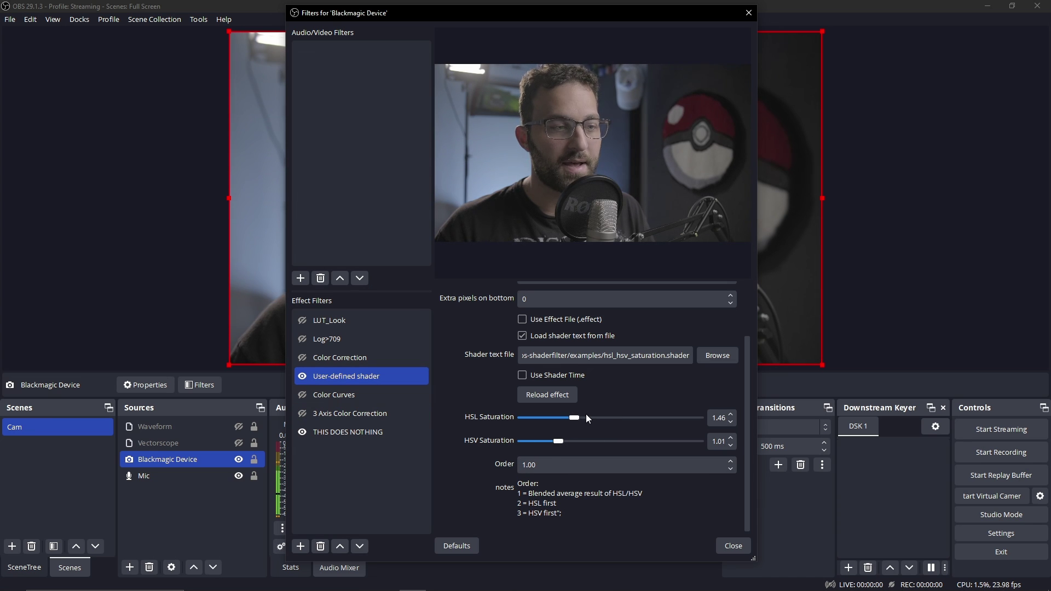
{"action": "key", "text": "Tab"}
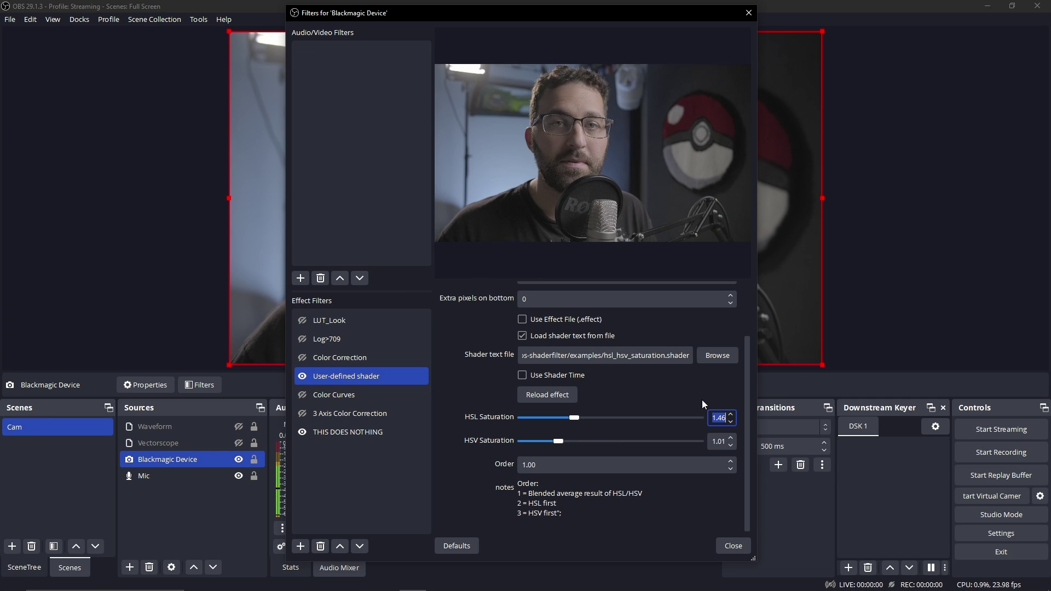
{"action": "key", "text": "Tab"}
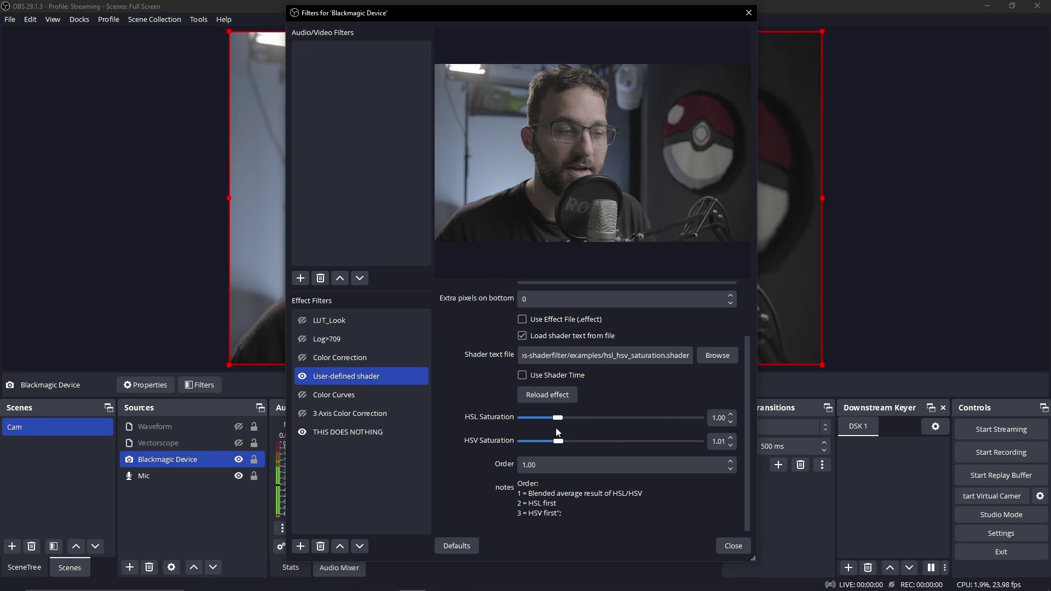
{"action": "mouse_move", "coordinate": [557, 440]}
{"action": "left_mouse_down"}
{"action": "mouse_move", "coordinate": [598, 441]}
{"action": "mouse_move", "coordinate": [555, 441]}
{"action": "left_mouse_up"}
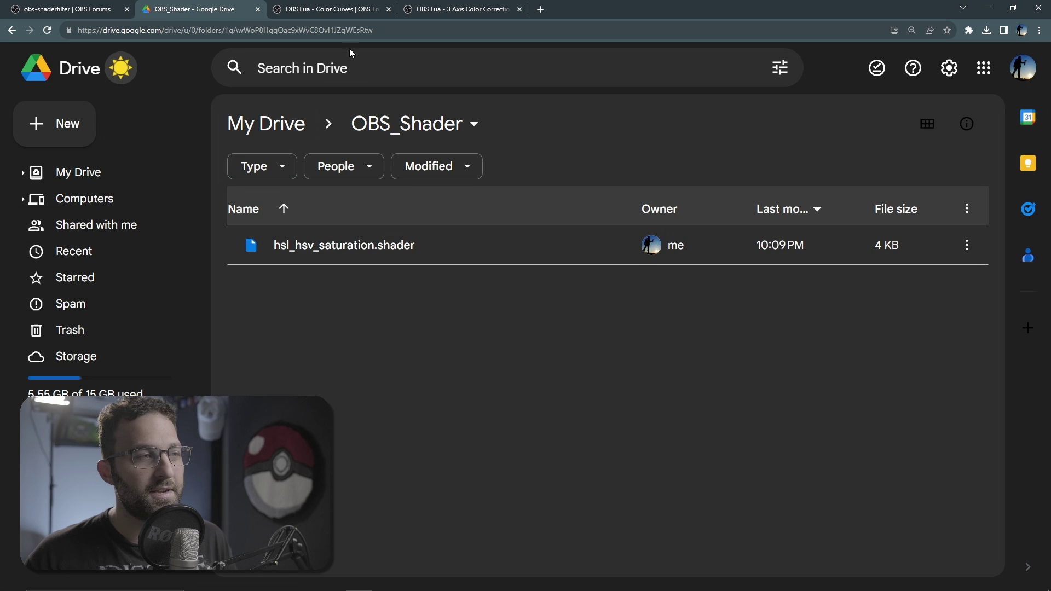
- View the Color Curves script page, then the 3 Axis Color Correction page
{"action": "left_click", "coordinate": [318, 11]}
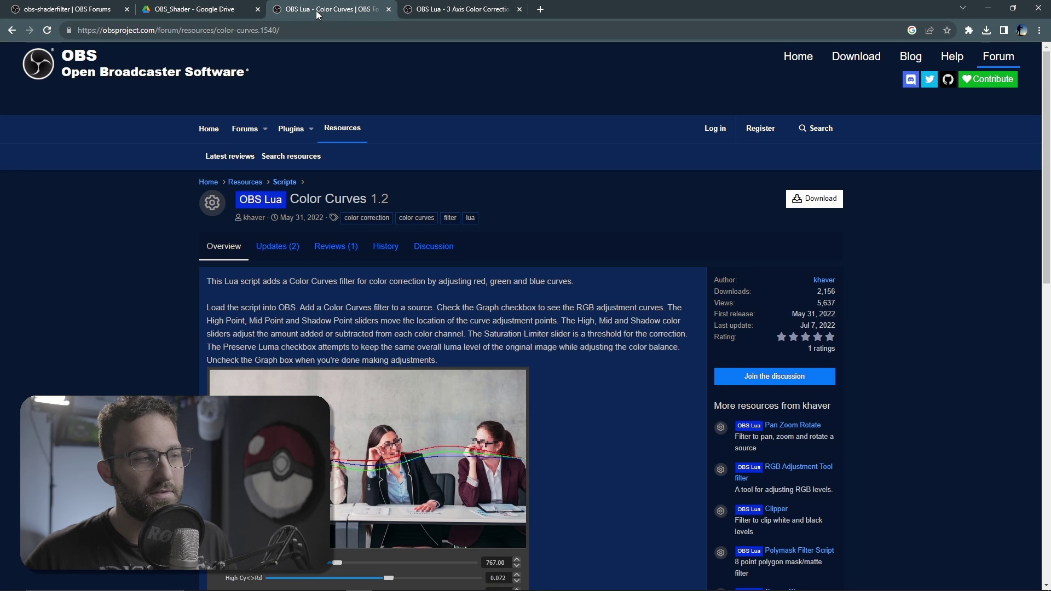
{"action": "left_click", "coordinate": [458, 10]}
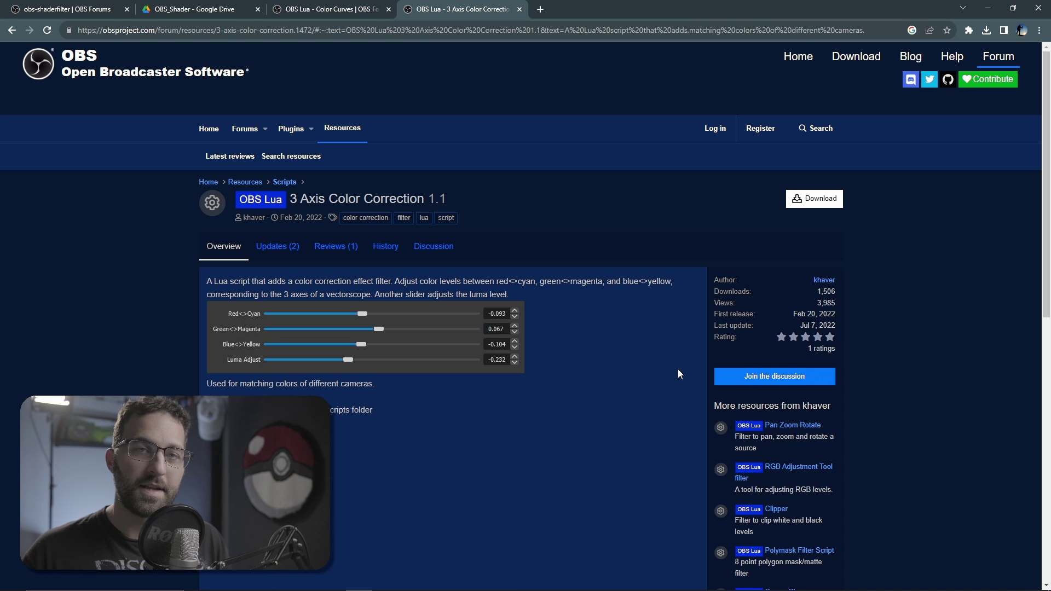
- Bring OBS Studio back to the front and close the Filters window
{"action": "mouse_move", "coordinate": [361, 584]}
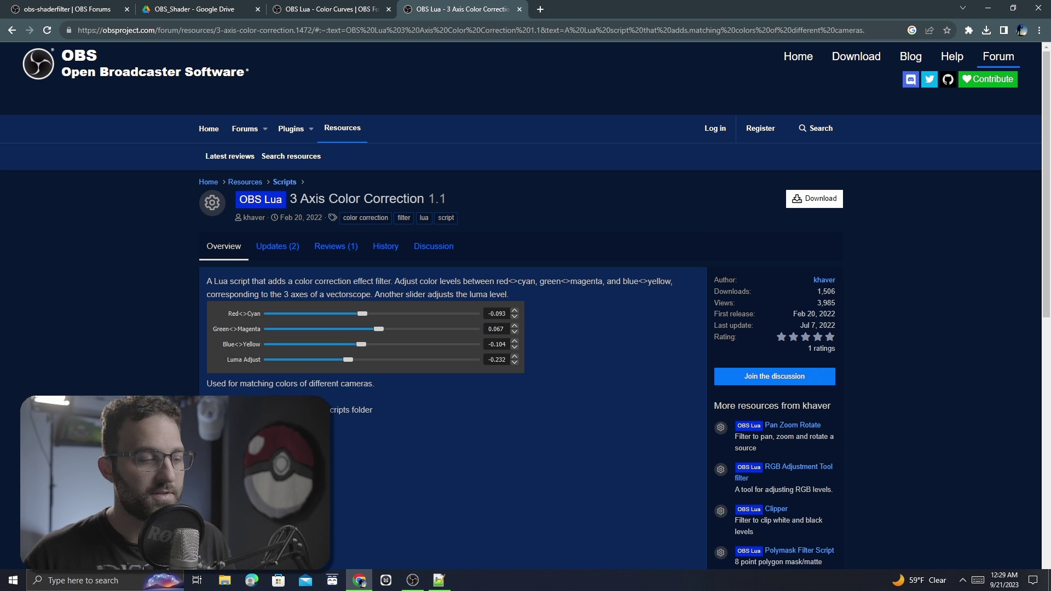
{"action": "mouse_move", "coordinate": [413, 584]}
{"action": "left_click", "coordinate": [414, 492]}
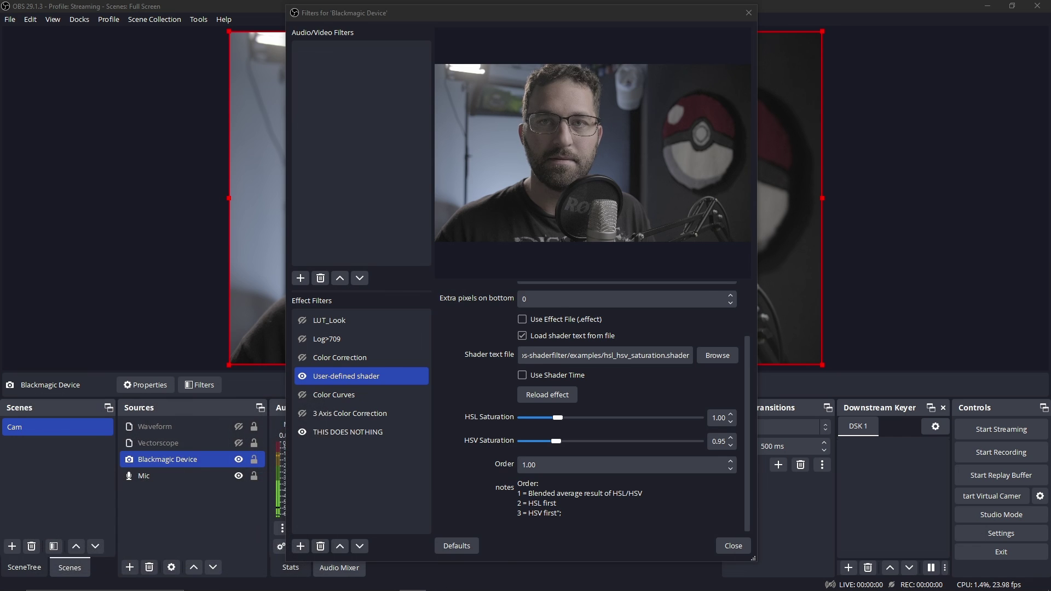
{"action": "key", "text": "Escape"}
- Check the loaded scripts in Tools > Scripts, cancelling the Add Scripts dialog
{"action": "left_click", "coordinate": [198, 19]}
{"action": "left_click", "coordinate": [208, 105]}
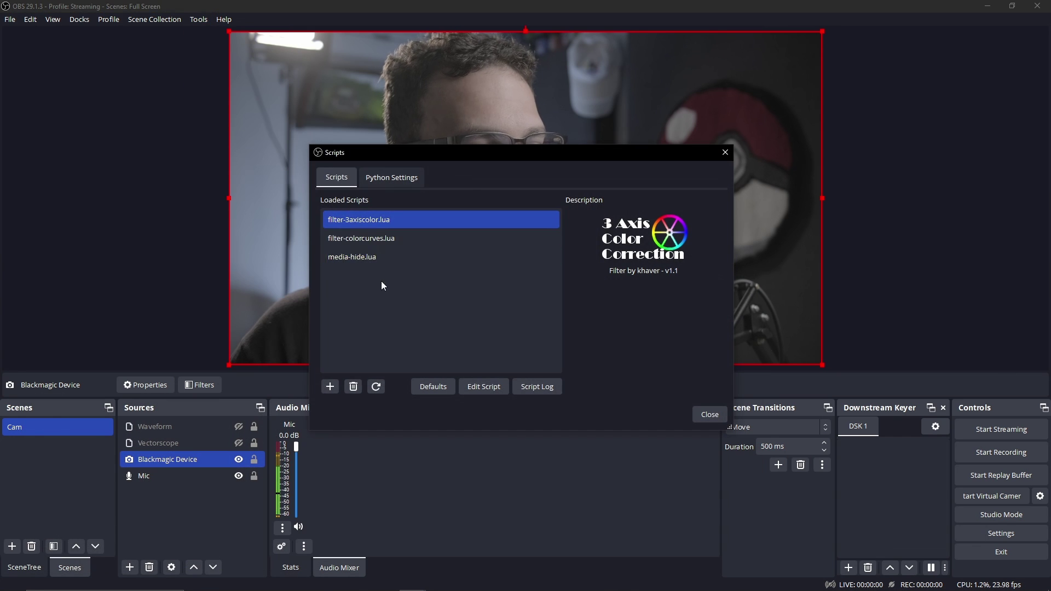
{"action": "left_click", "coordinate": [323, 387]}
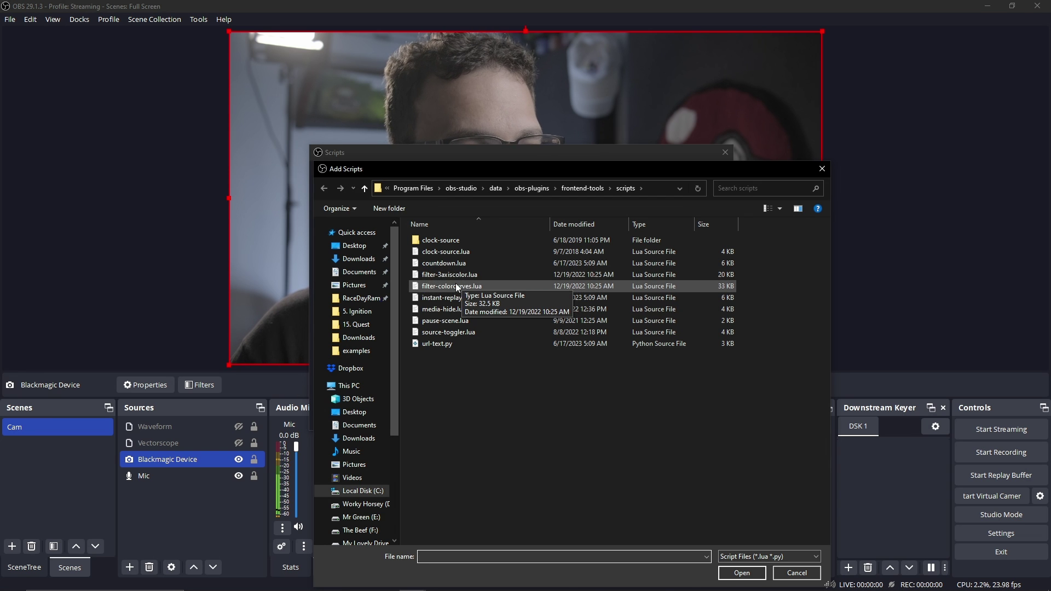
{"action": "left_click", "coordinate": [790, 574]}
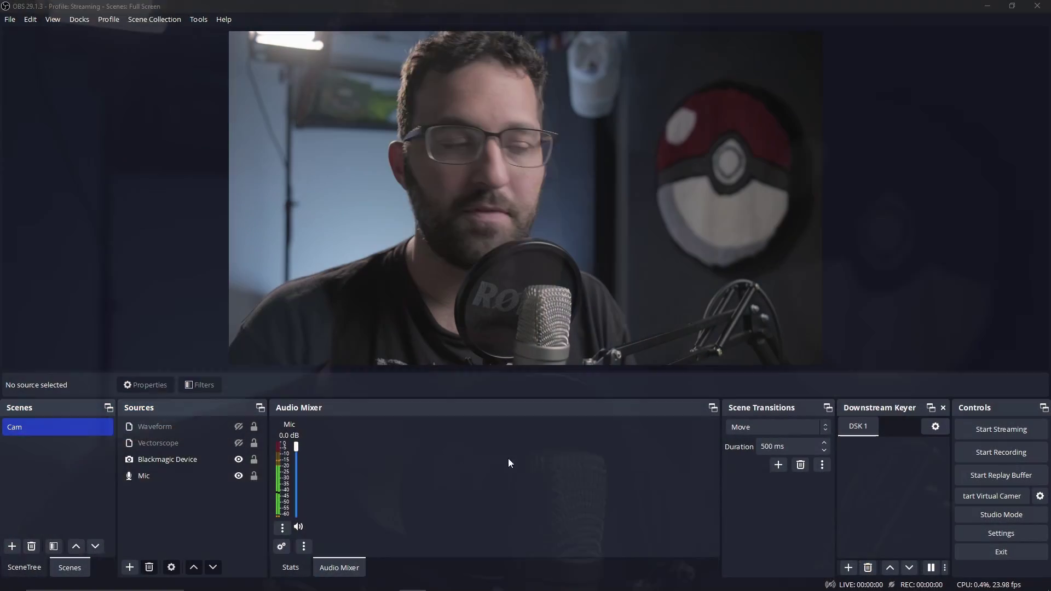
- Unhide the Vectorscope source and open the webcam's Filters window beside it
{"action": "left_click", "coordinate": [169, 442]}
{"action": "left_click", "coordinate": [239, 443]}
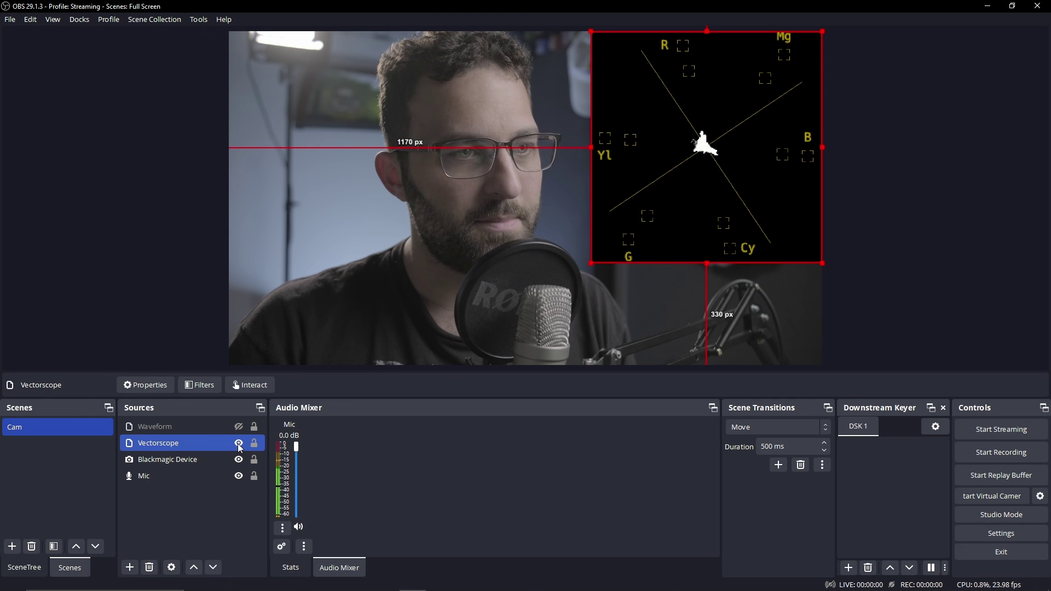
{"action": "right_click", "coordinate": [180, 459]}
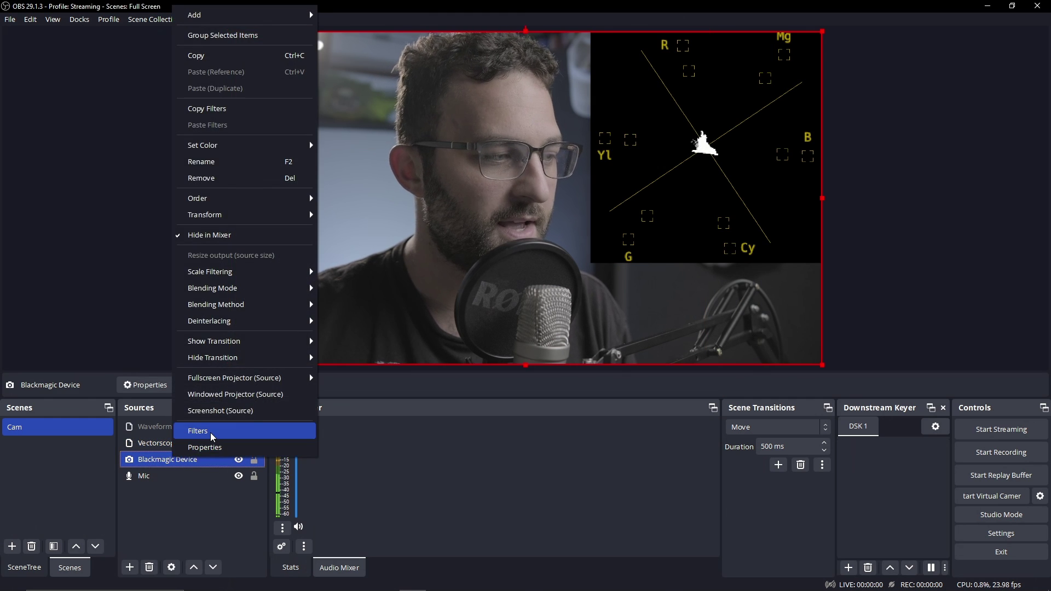
{"action": "left_click", "coordinate": [203, 430]}
{"action": "left_click_drag", "start_coordinate": [458, 97], "coordinate": [192, 40]}
- Reset and enable Color Correction, dropping saturation to -1 then raising it to 5.00
{"action": "left_click", "coordinate": [41, 312]}
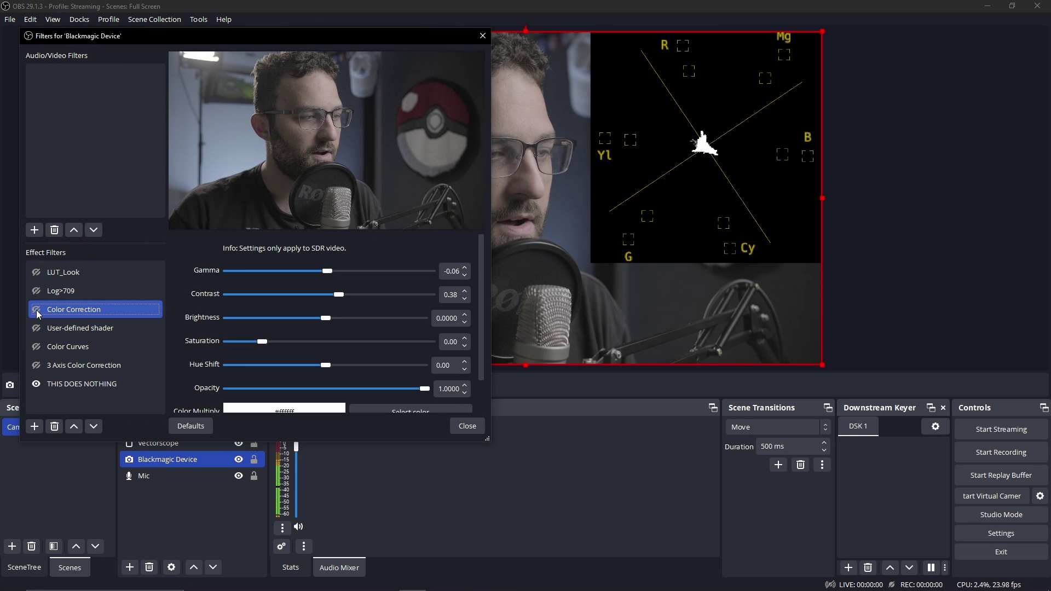
{"action": "left_click", "coordinate": [191, 426]}
{"action": "left_click", "coordinate": [296, 247]}
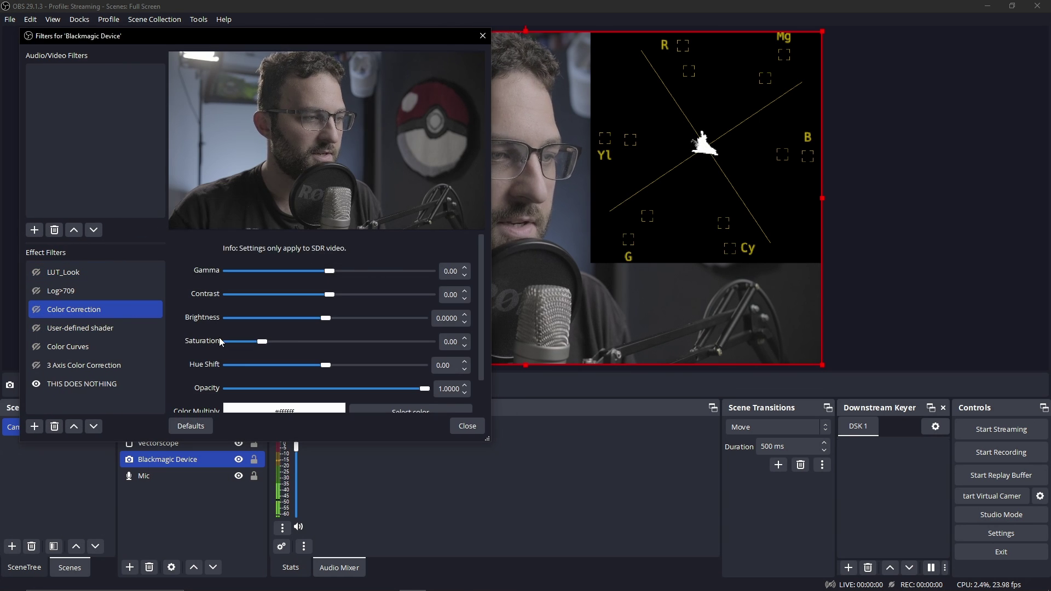
{"action": "left_click", "coordinate": [36, 309]}
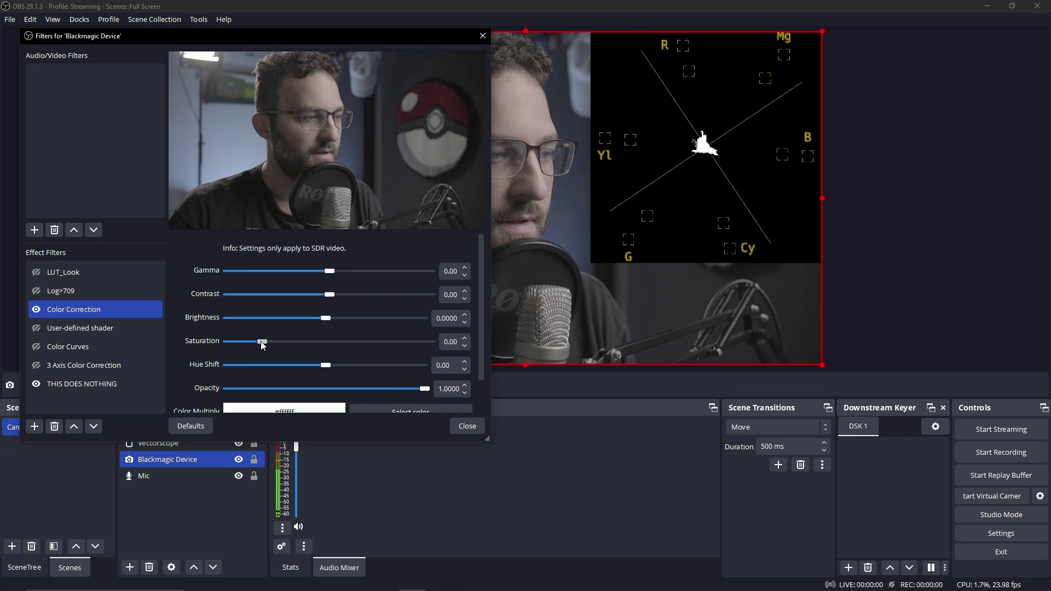
{"action": "left_click_drag", "start_coordinate": [260, 340], "coordinate": [226, 342]}
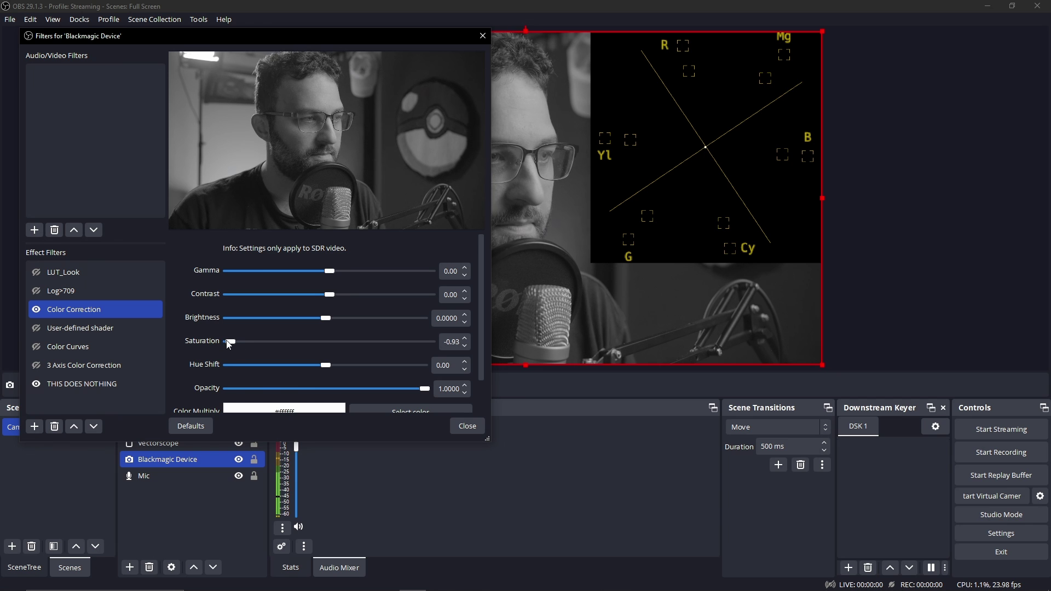
{"action": "left_click_drag", "start_coordinate": [224, 340], "coordinate": [438, 343]}
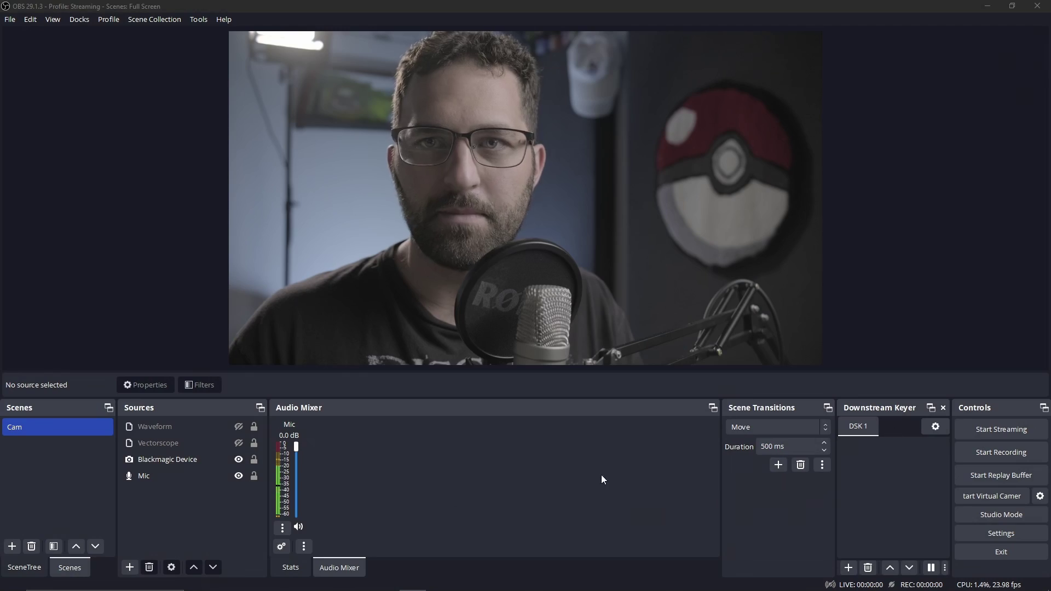
- Switch on the webcam's Log>709 filter, which applies Flog_to_709.png at amount 1.0000
{"action": "left_click", "coordinate": [166, 461]}
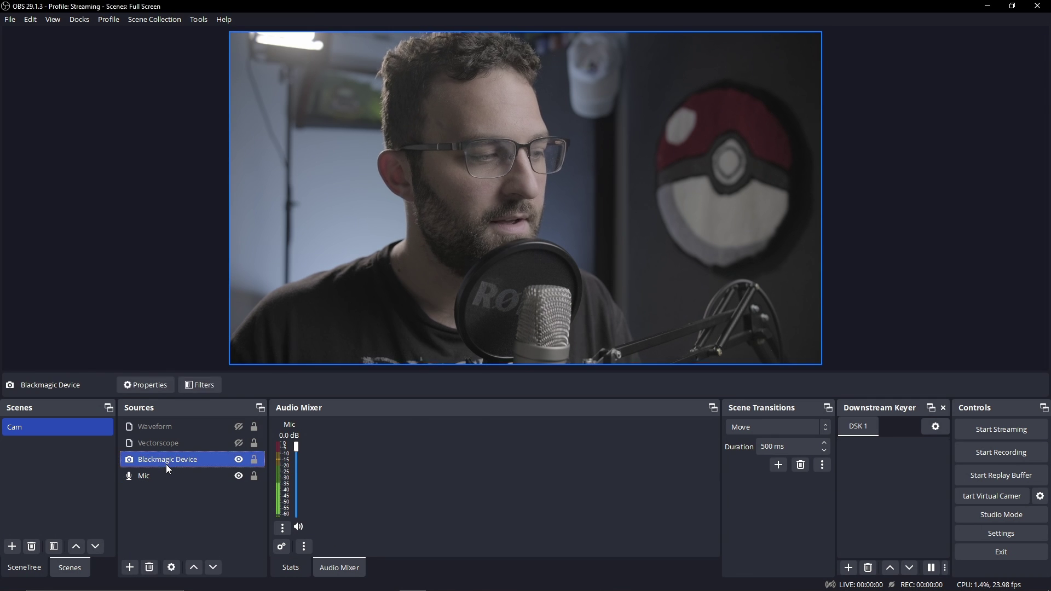
{"action": "right_click", "coordinate": [166, 462]}
{"action": "left_click", "coordinate": [200, 442]}
{"action": "left_click", "coordinate": [309, 349]}
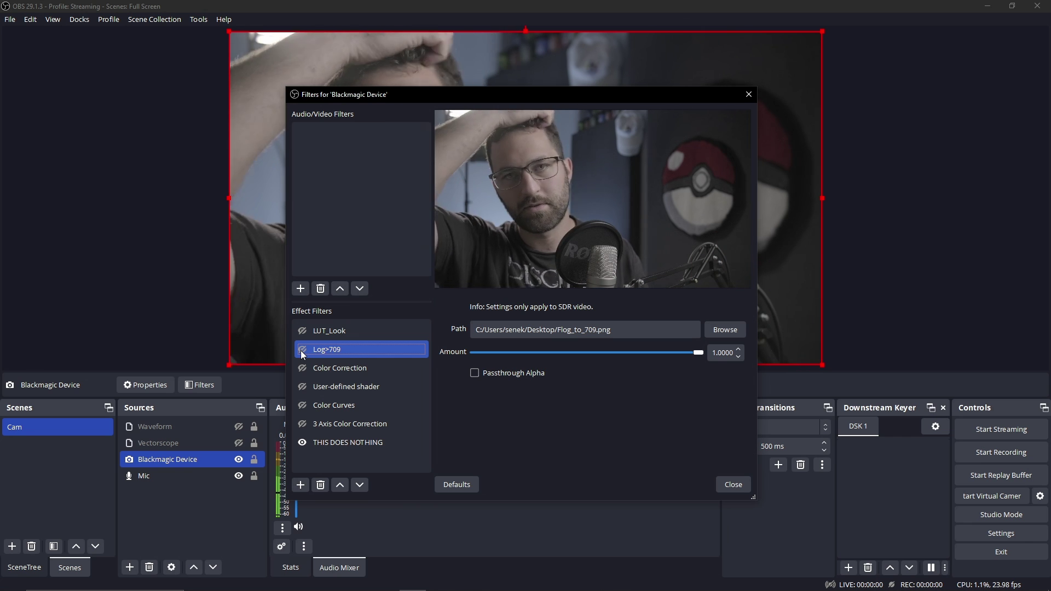
{"action": "left_click", "coordinate": [302, 350]}
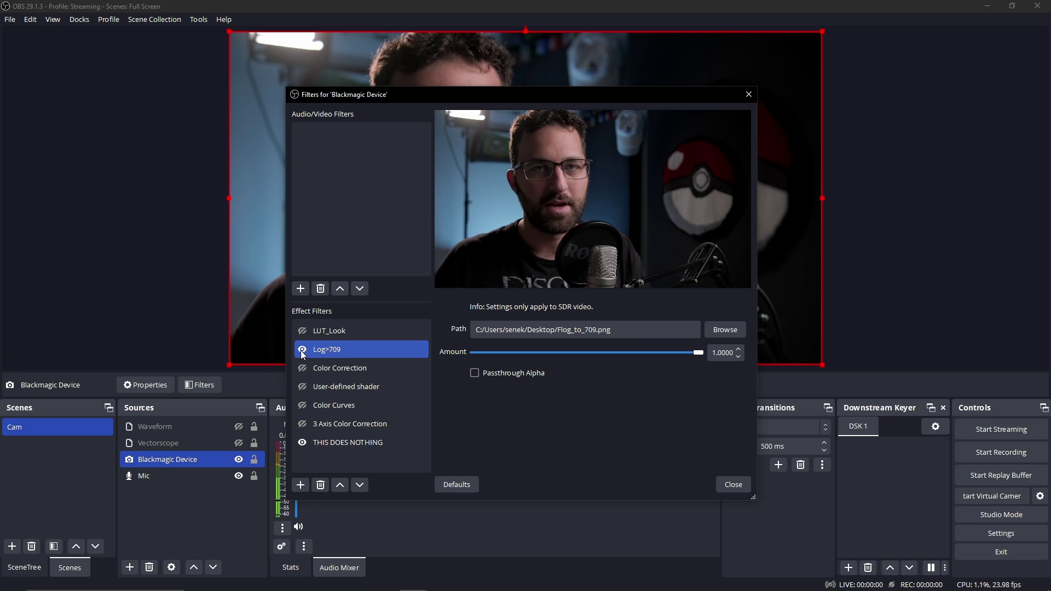
- Uncover the vectorscope and raise Color Correction saturation to about 1.37, then settle near 0.84
{"action": "left_click", "coordinate": [353, 370]}
{"action": "left_click_drag", "start_coordinate": [540, 94], "coordinate": [784, 94]}
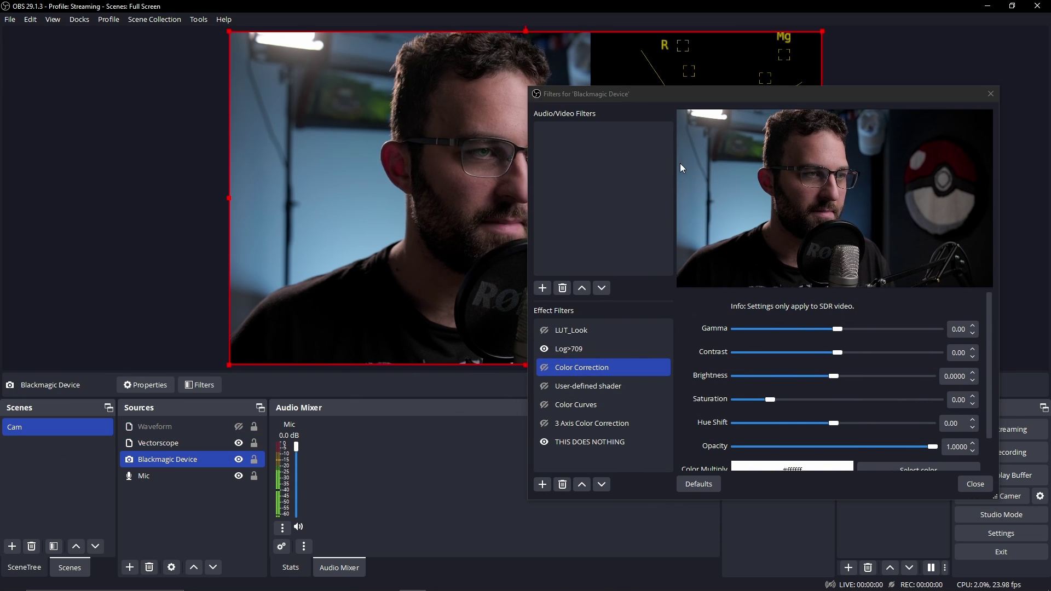
{"action": "left_click_drag", "start_coordinate": [663, 100], "coordinate": [146, 34]}
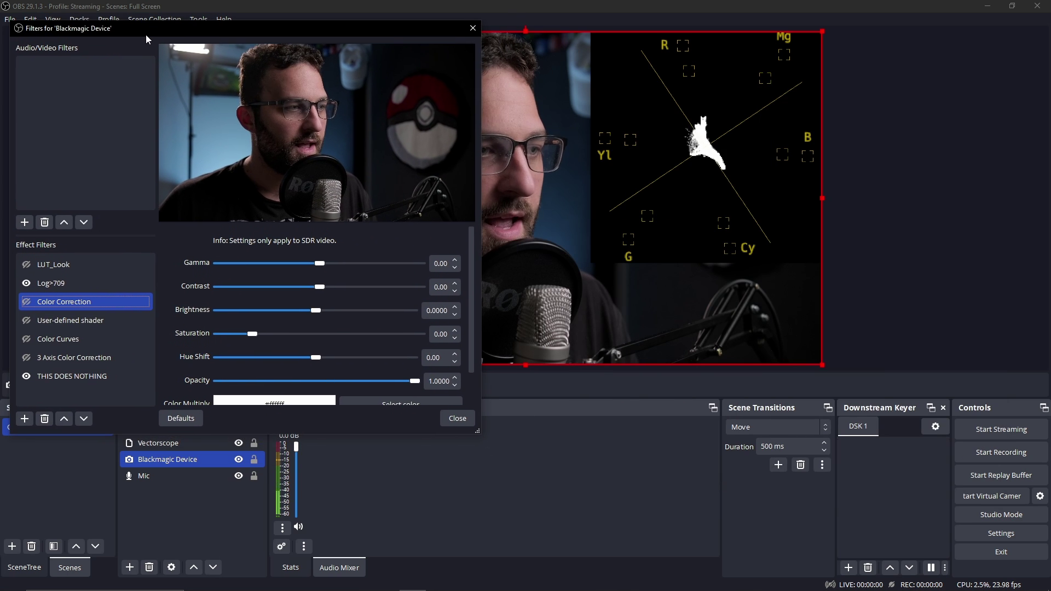
{"action": "left_click_drag", "start_coordinate": [249, 334], "coordinate": [275, 334]}
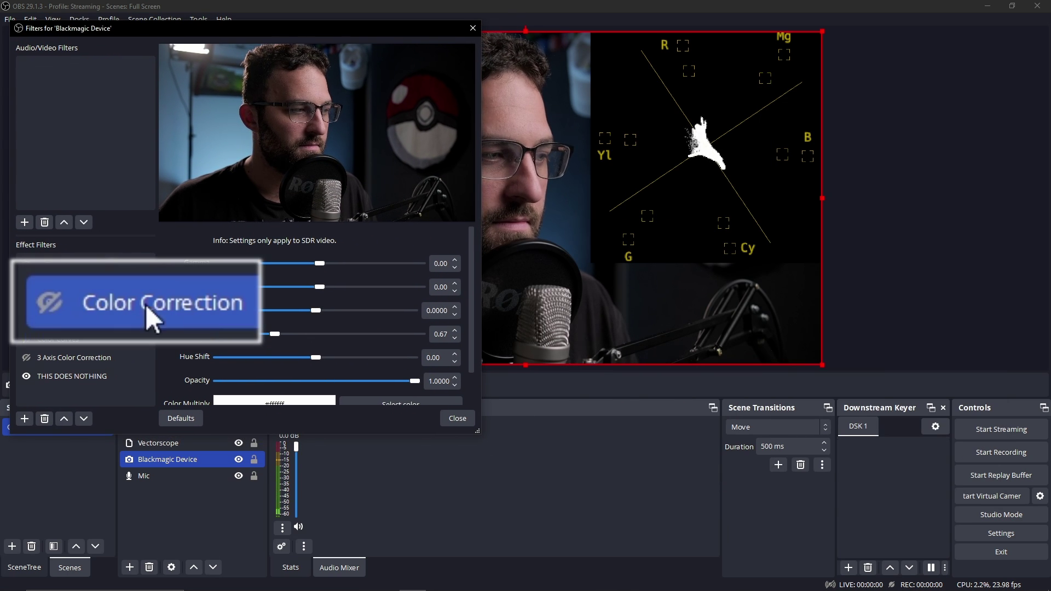
{"action": "left_click_drag", "start_coordinate": [279, 333], "coordinate": [313, 335]}
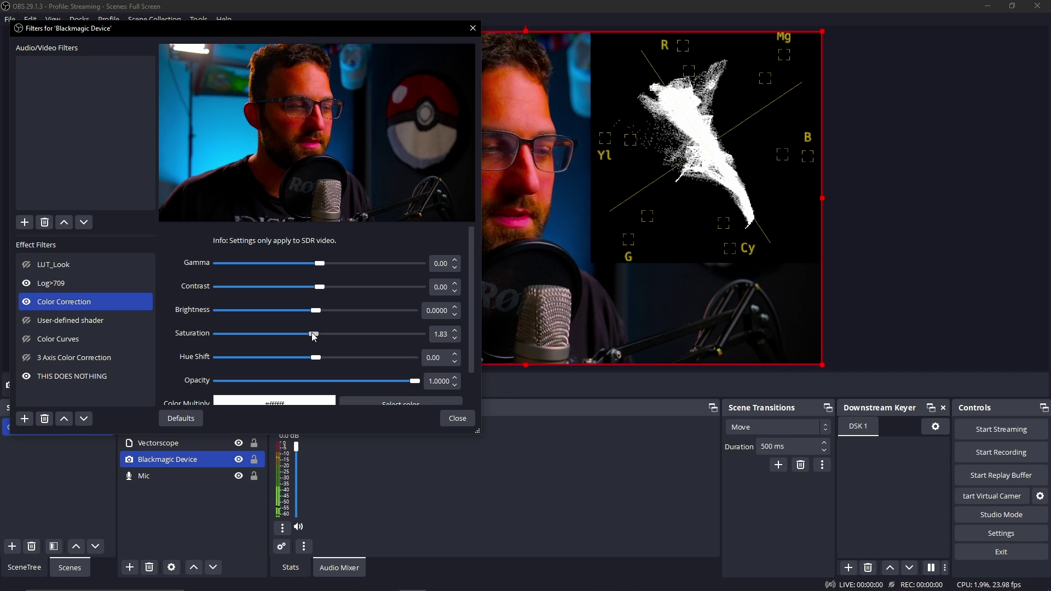
{"action": "left_click_drag", "start_coordinate": [313, 336], "coordinate": [285, 336]}
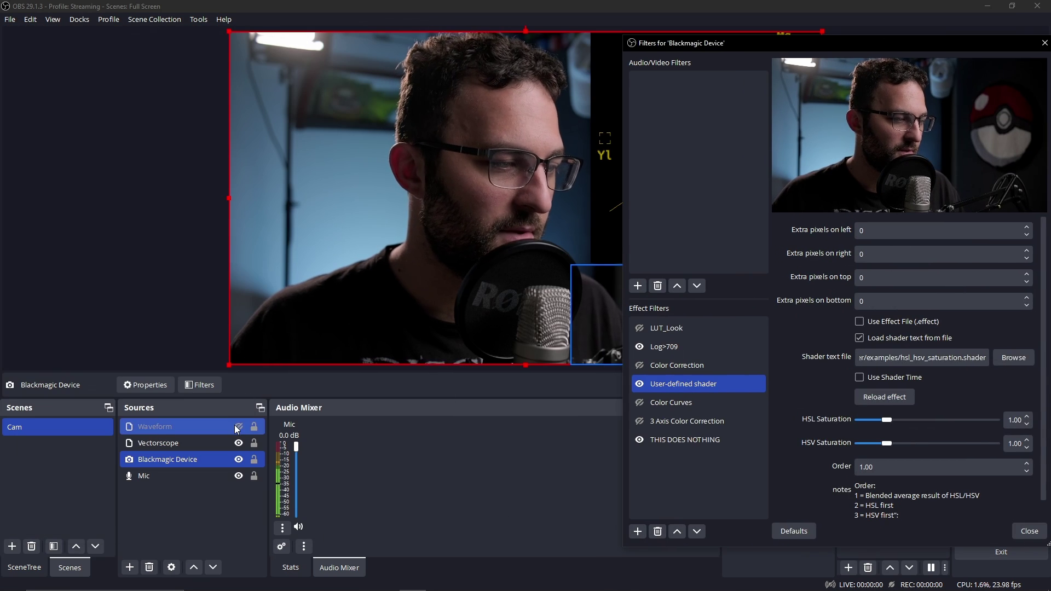
- Uncover the scopes, vary the shader's HSL Saturation, then set it to exactly 1.00
{"action": "left_click_drag", "start_coordinate": [730, 45], "coordinate": [106, 34]}
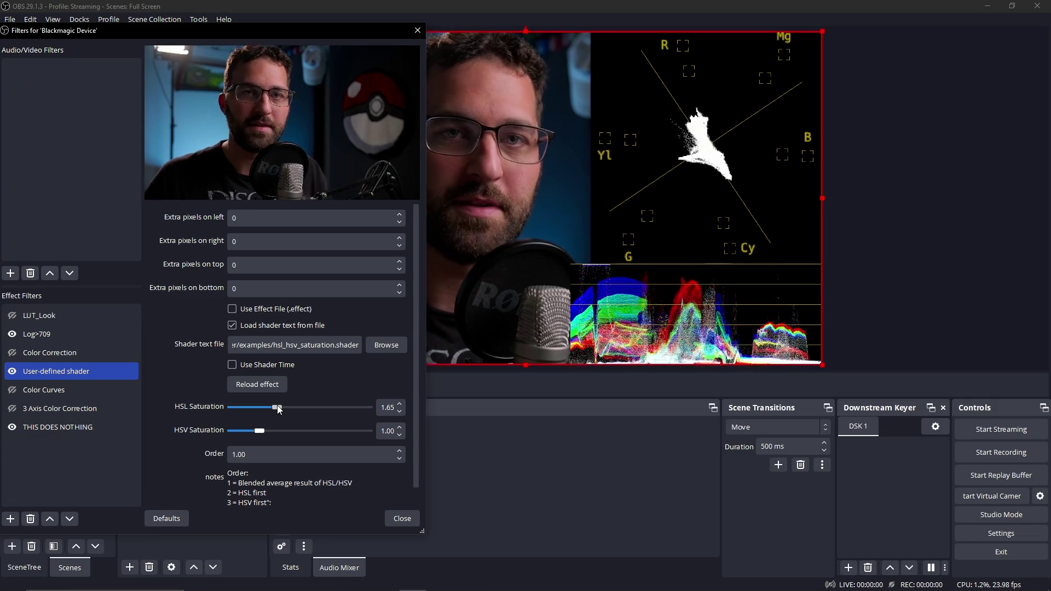
{"action": "mouse_move", "coordinate": [279, 409]}
{"action": "left_mouse_down"}
{"action": "mouse_move", "coordinate": [271, 411]}
{"action": "mouse_move", "coordinate": [284, 410]}
{"action": "left_mouse_up"}
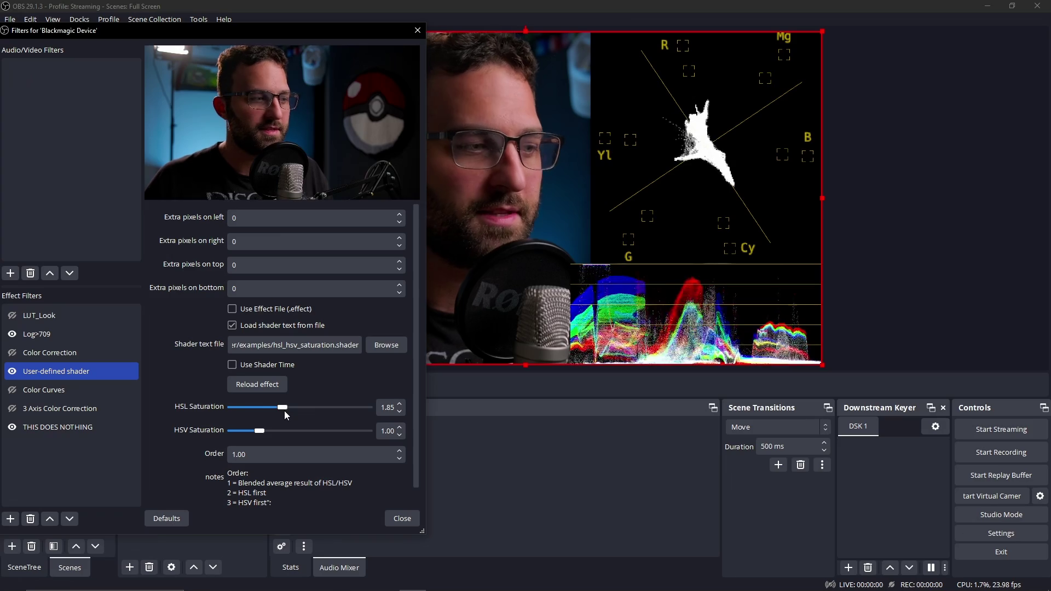
{"action": "left_click_drag", "start_coordinate": [284, 410], "coordinate": [259, 410]}
{"action": "double_click", "coordinate": [399, 410]}
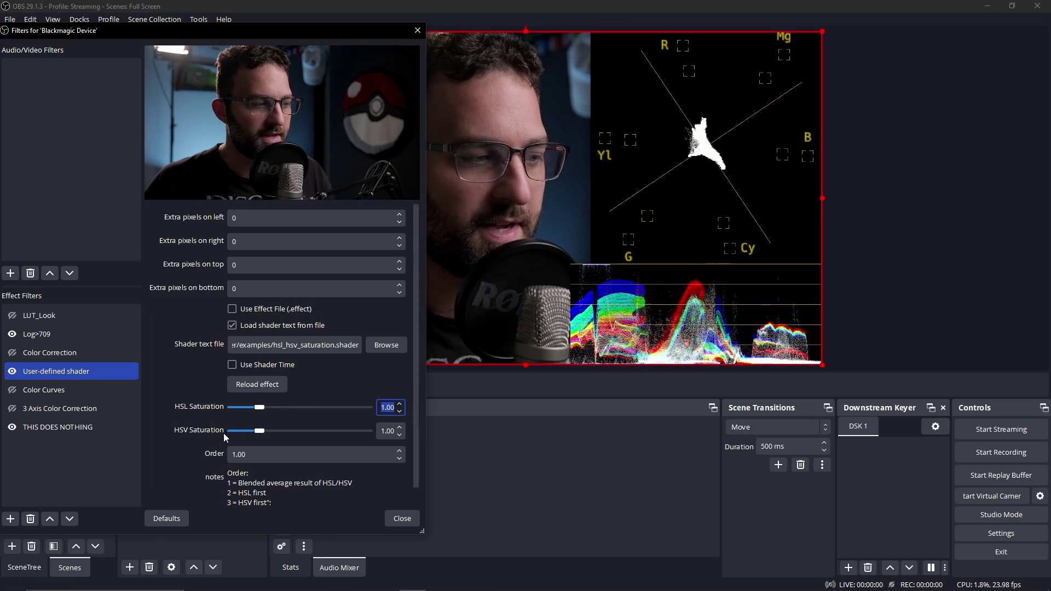
- Adjust the shader's HSV Saturation slider and settle it at 1.46
{"action": "left_click", "coordinate": [260, 432]}
{"action": "mouse_move", "coordinate": [260, 431]}
{"action": "left_mouse_down"}
{"action": "mouse_move", "coordinate": [285, 432]}
{"action": "mouse_move", "coordinate": [269, 438]}
{"action": "left_mouse_up"}
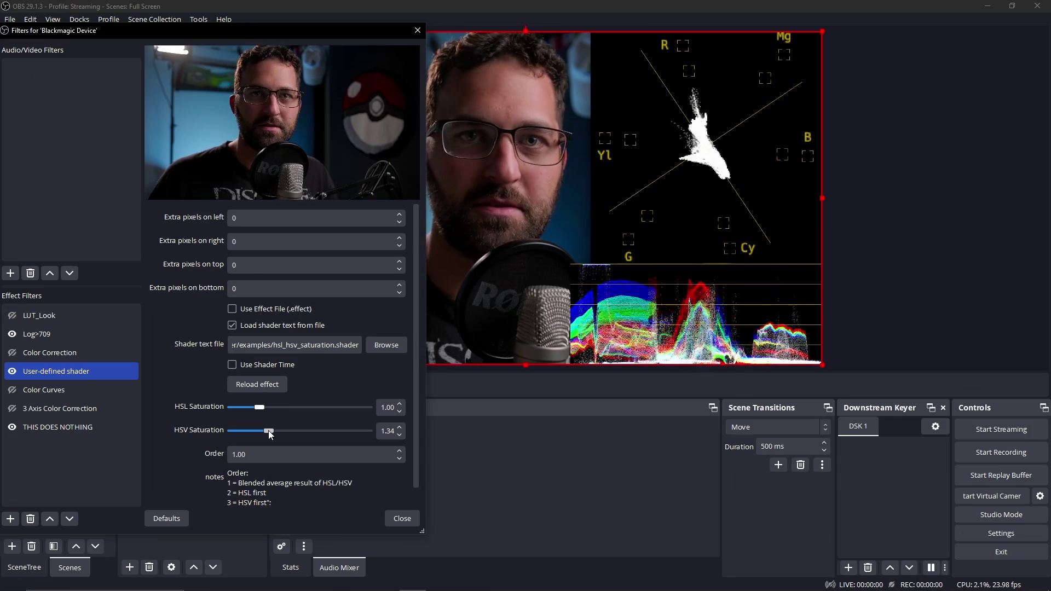
{"action": "mouse_move", "coordinate": [268, 430]}
{"action": "left_mouse_down"}
{"action": "mouse_move", "coordinate": [256, 431]}
{"action": "mouse_move", "coordinate": [268, 434]}
{"action": "left_mouse_up"}
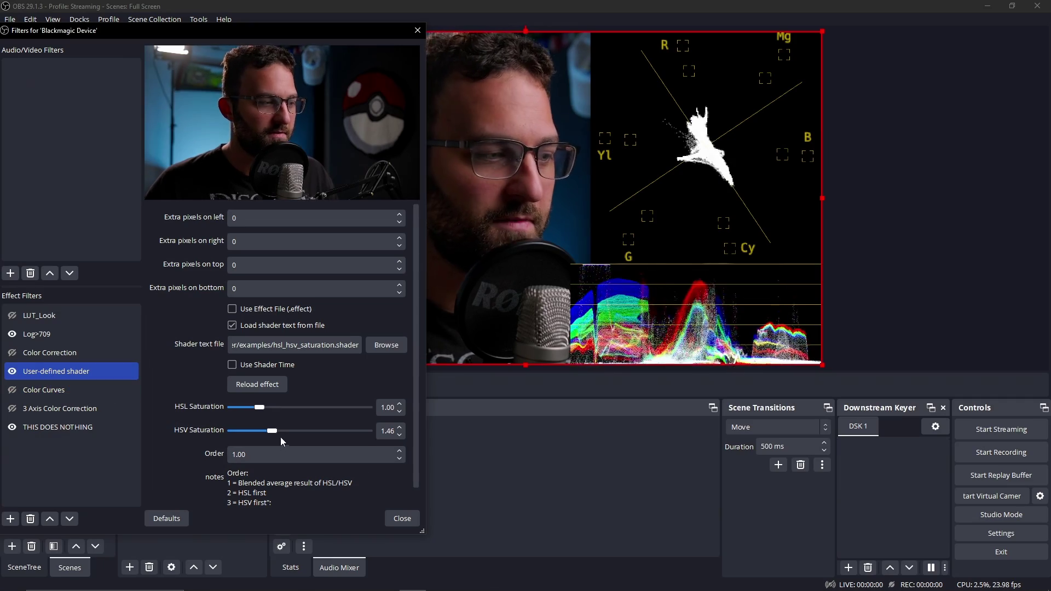
- Hide the saturation shader, enable Color Correction at Saturation 0.89, then return to the shader
{"action": "left_click", "coordinate": [12, 371]}
{"action": "left_click", "coordinate": [16, 356]}
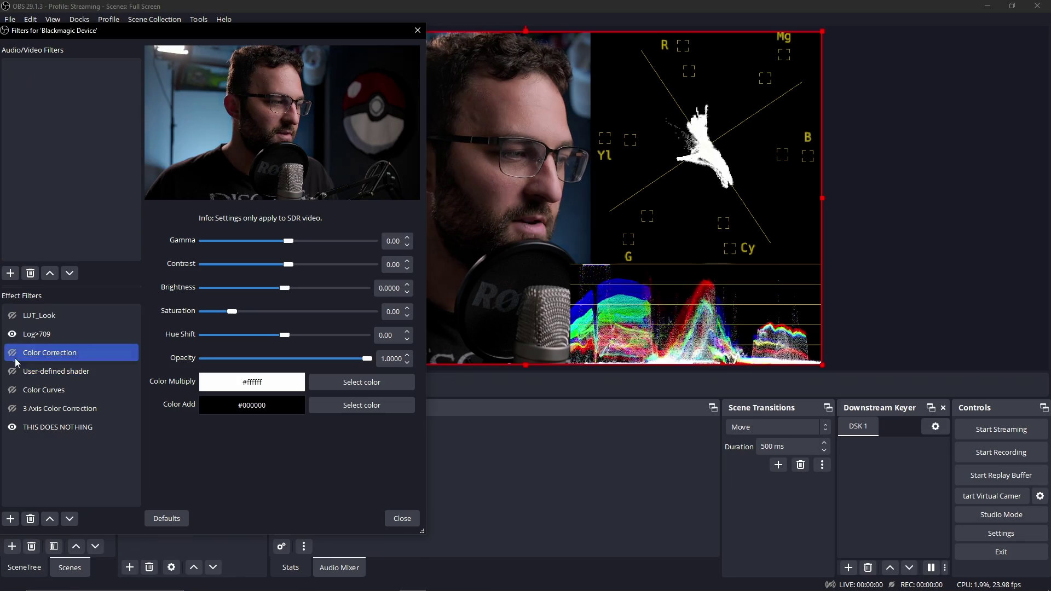
{"action": "left_click", "coordinate": [12, 352]}
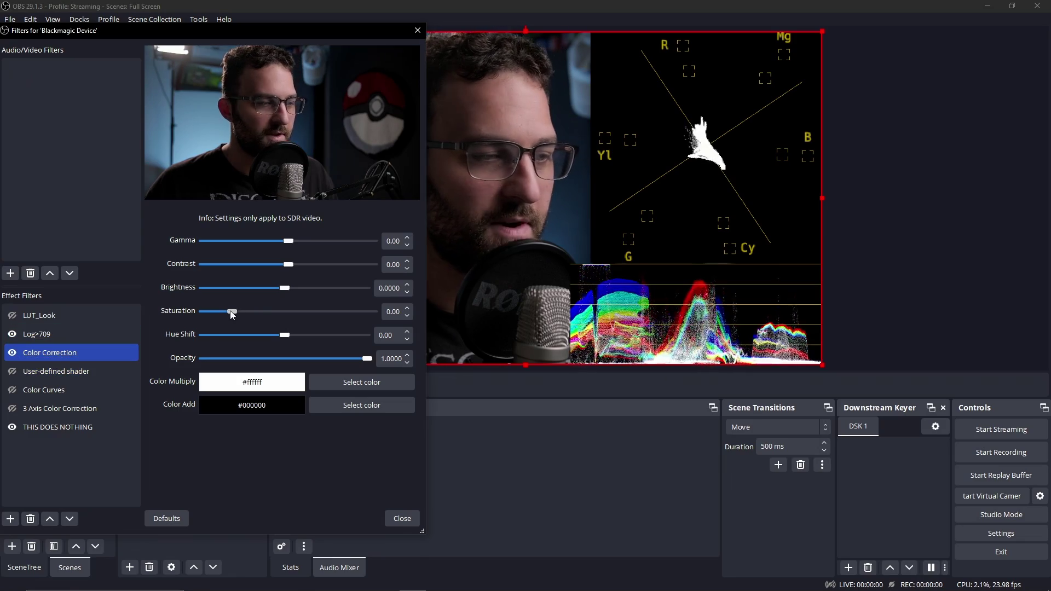
{"action": "left_click_drag", "start_coordinate": [232, 312], "coordinate": [258, 312]}
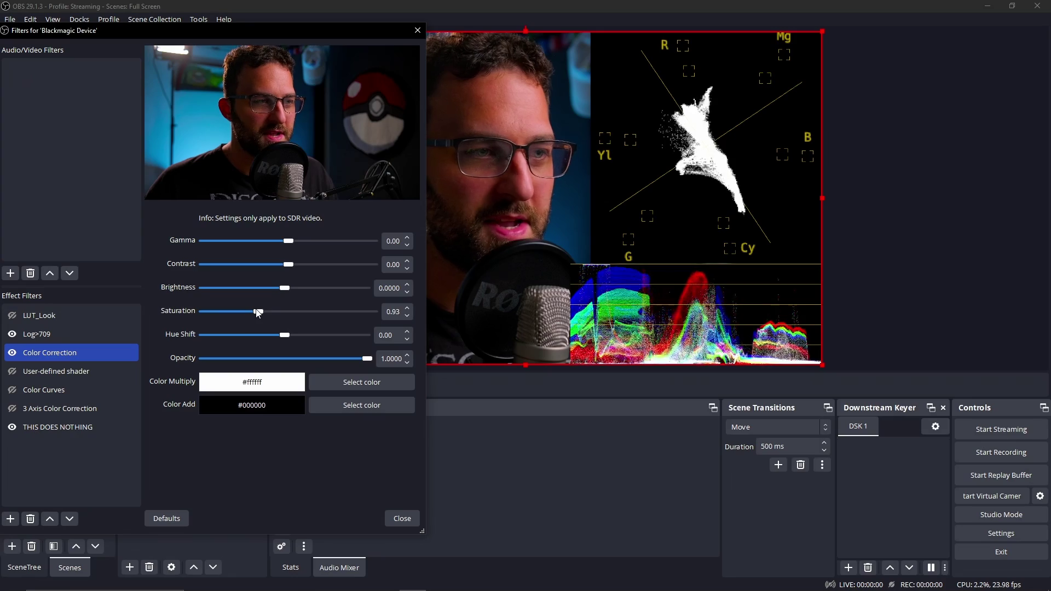
{"action": "left_click_drag", "start_coordinate": [258, 312], "coordinate": [255, 312]}
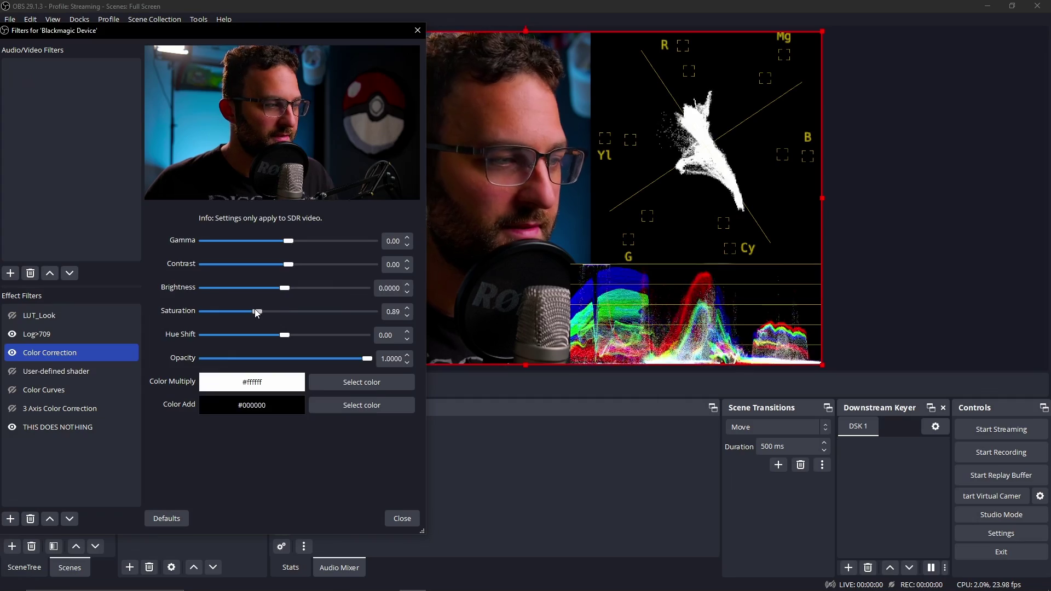
{"action": "left_click", "coordinate": [56, 371]}
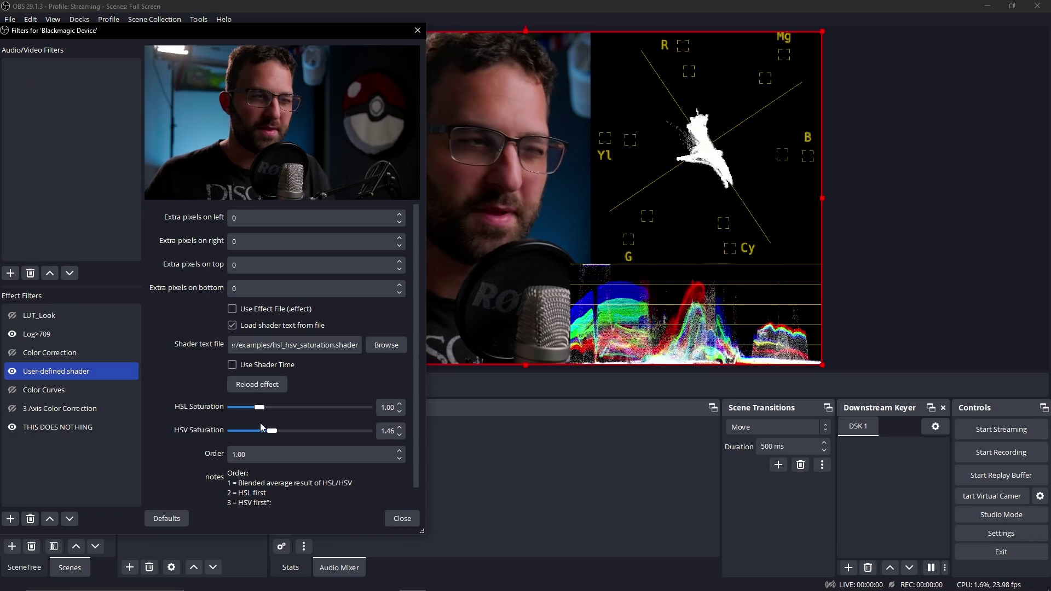
- Try shader Order 2 then 3, ending at HSL Saturation 0.83 and HSV Saturation 1.12
{"action": "left_click", "coordinate": [400, 451]}
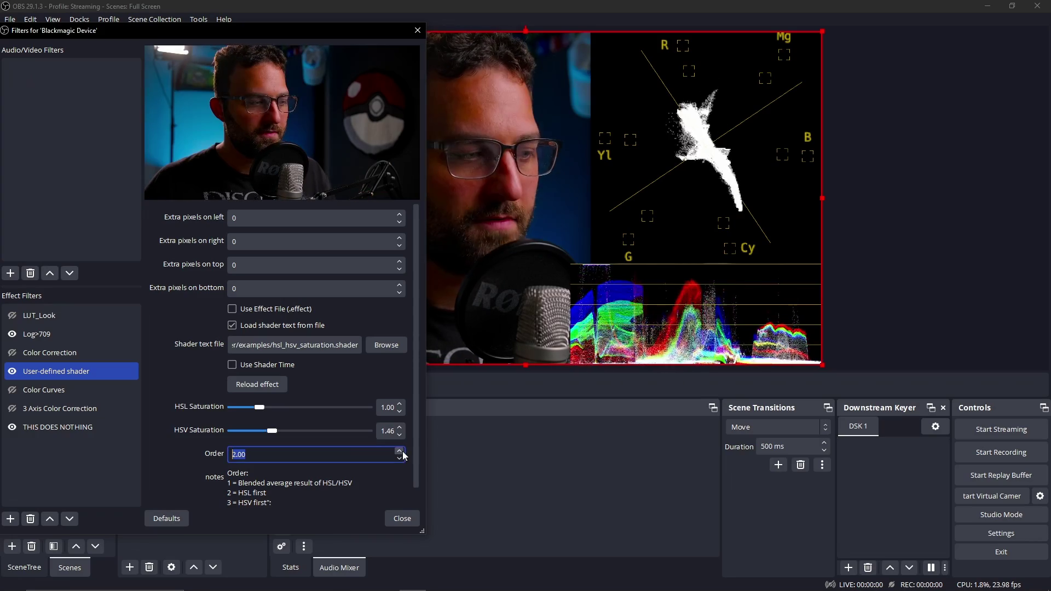
{"action": "left_click_drag", "start_coordinate": [271, 432], "coordinate": [259, 432]}
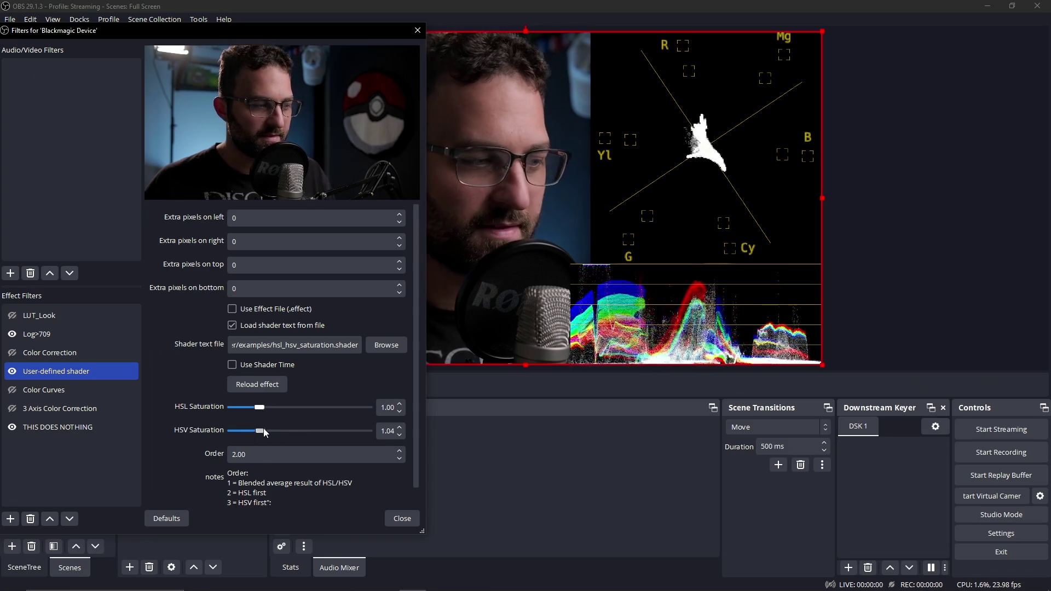
{"action": "left_click", "coordinate": [399, 452]}
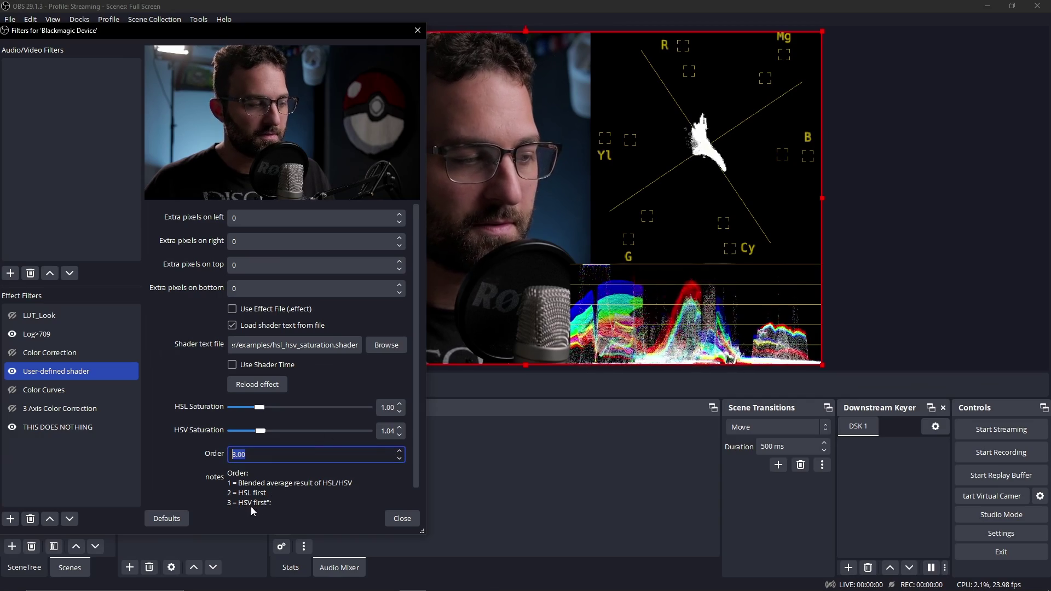
{"action": "left_click_drag", "start_coordinate": [261, 431], "coordinate": [266, 434]}
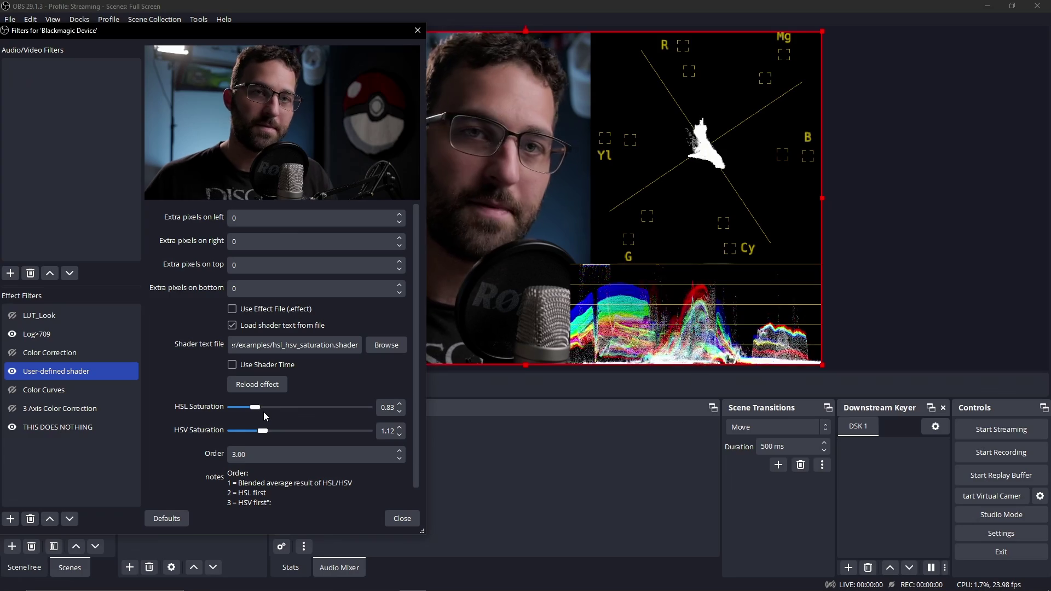
- Set shader Order to 2.00 with HSL Saturation 0.55 and HSV Saturation 1.77
{"action": "key", "text": "Tab"}
{"action": "key", "text": "Down"}
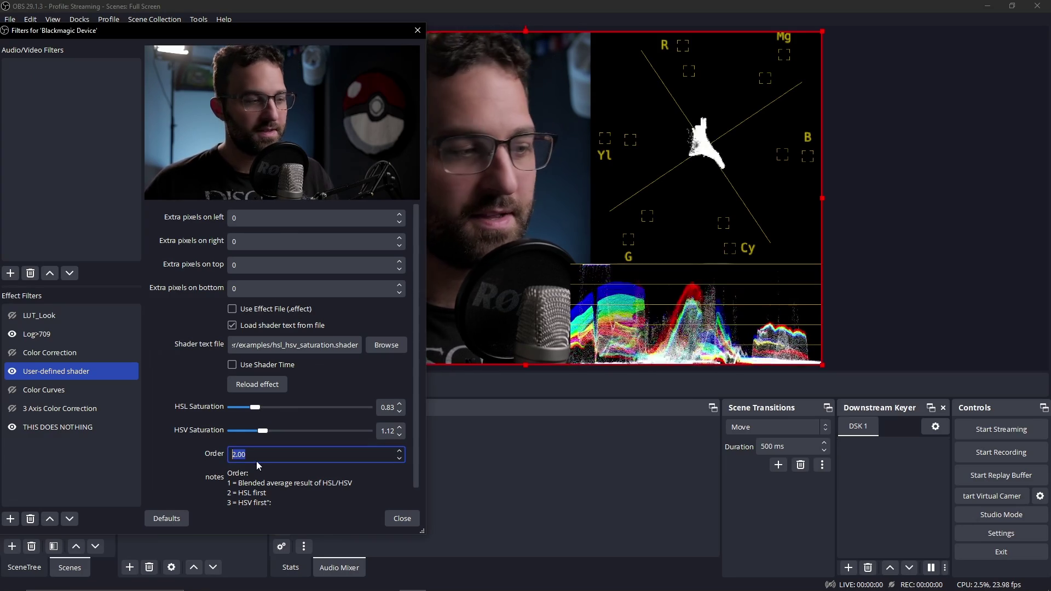
{"action": "left_click_drag", "start_coordinate": [256, 408], "coordinate": [255, 410]}
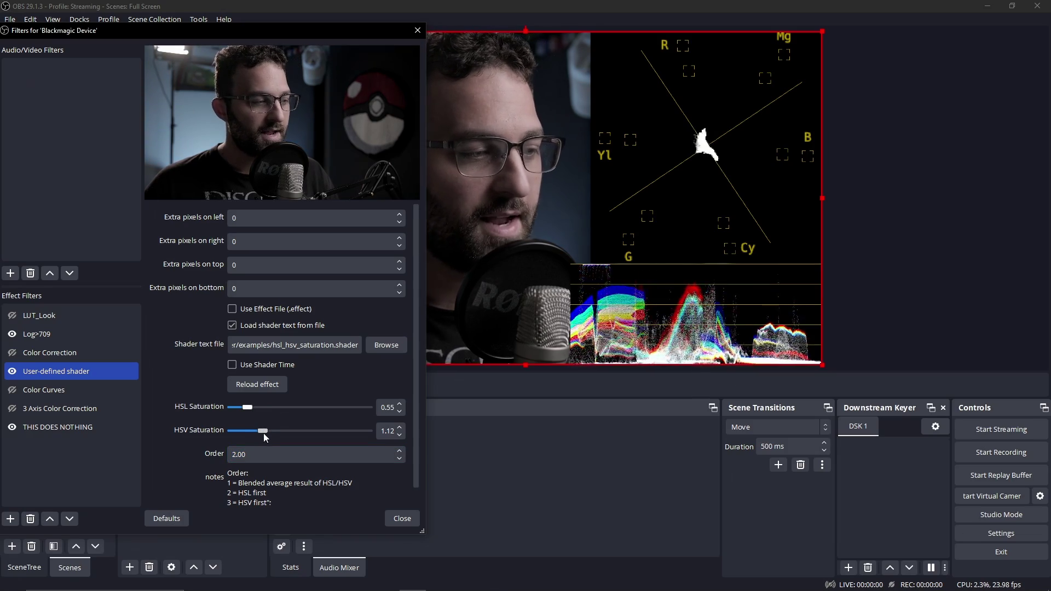
{"action": "left_click_drag", "start_coordinate": [263, 433], "coordinate": [272, 430]}
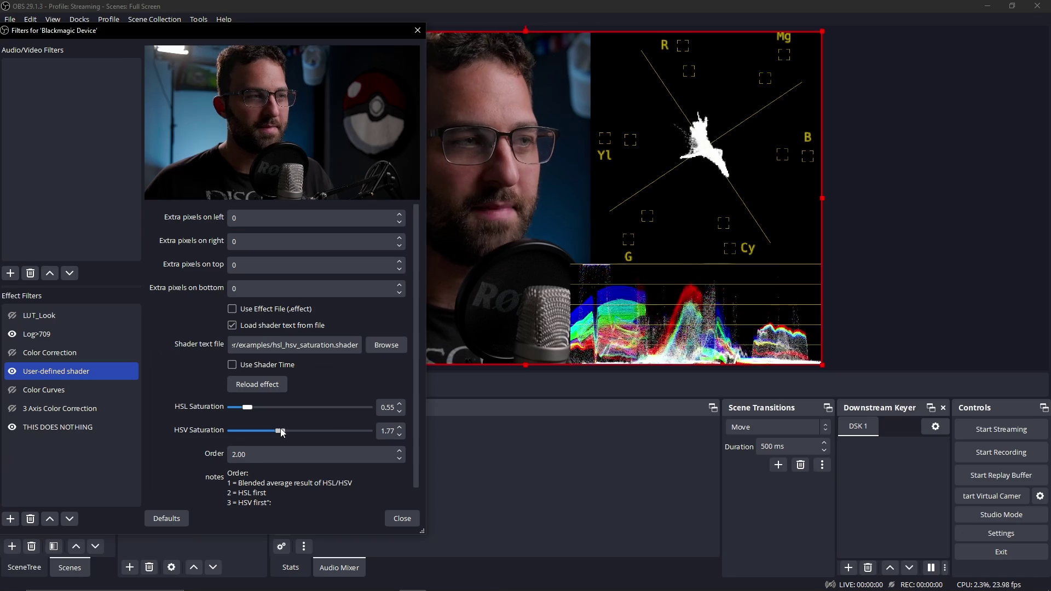
{"action": "left_click", "coordinate": [41, 353]}
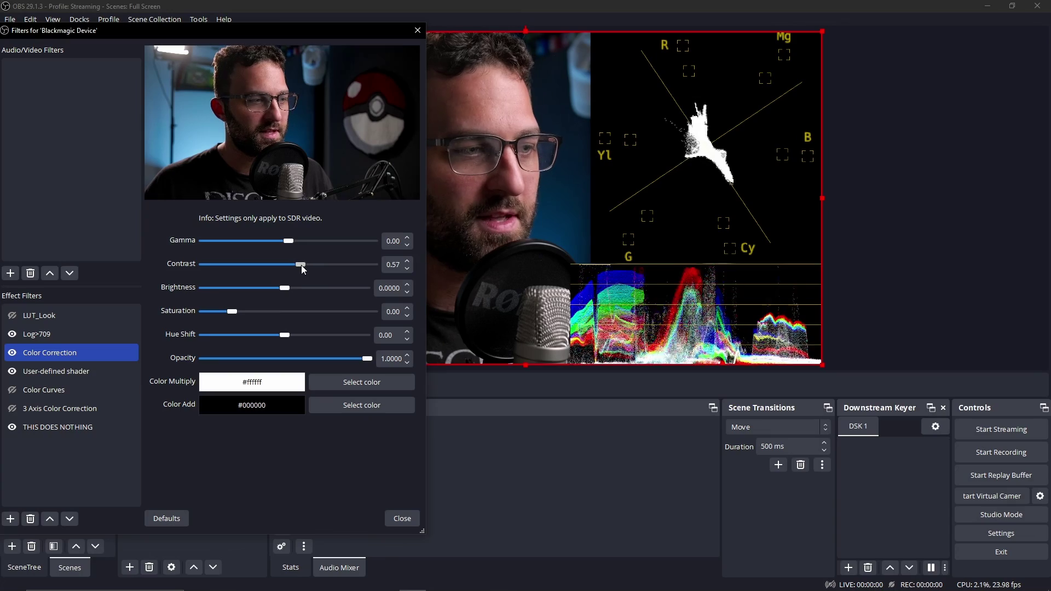
- Set Color Correction Contrast to 0.49 and Gamma to -0.06, then switch the filter off
{"action": "left_click_drag", "start_coordinate": [301, 265], "coordinate": [301, 265]}
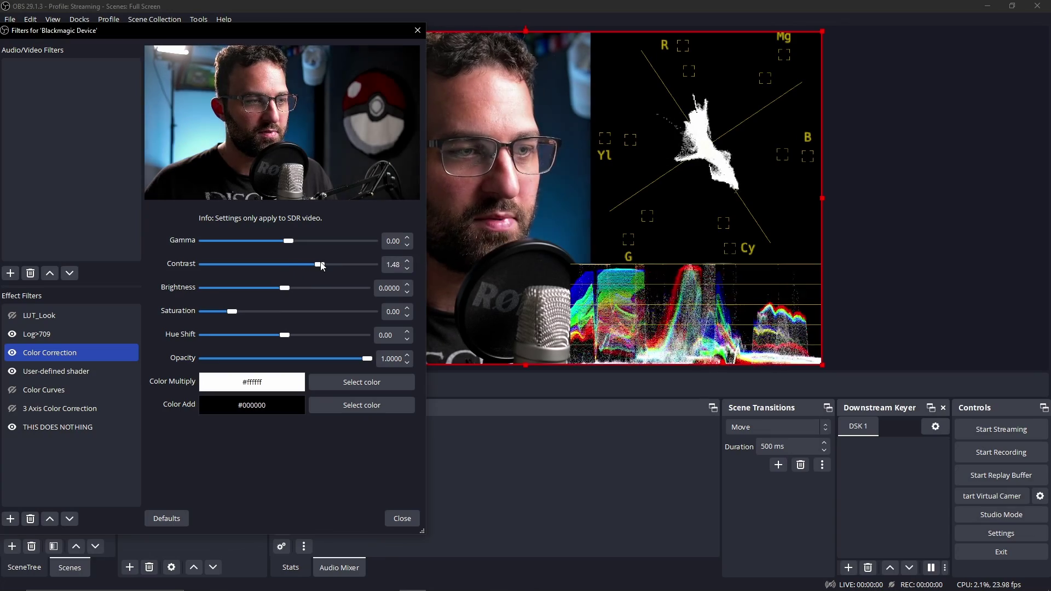
{"action": "left_click_drag", "start_coordinate": [328, 266], "coordinate": [300, 264]}
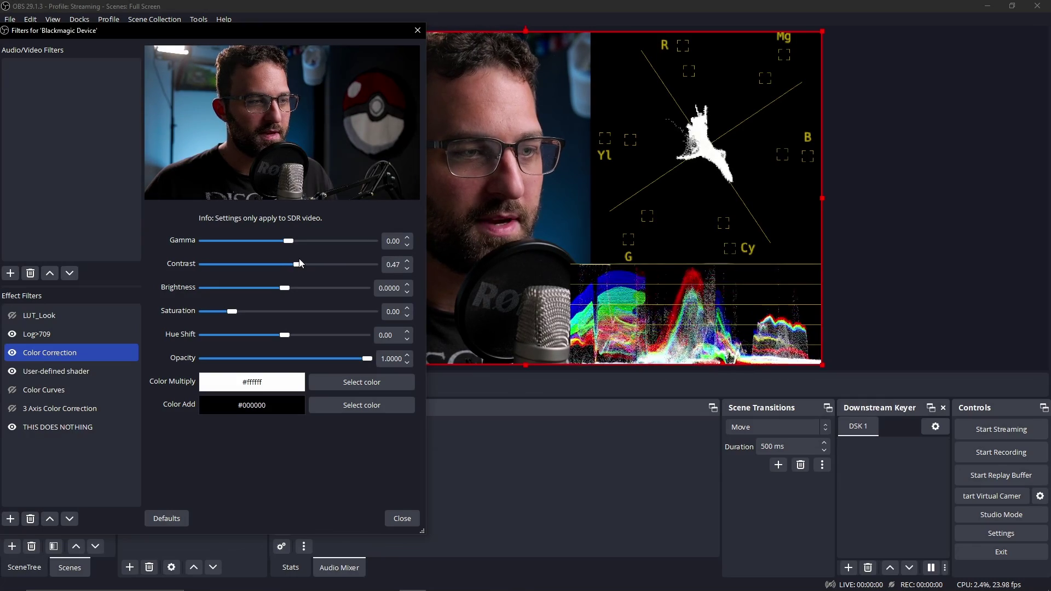
{"action": "left_click_drag", "start_coordinate": [291, 240], "coordinate": [288, 241]}
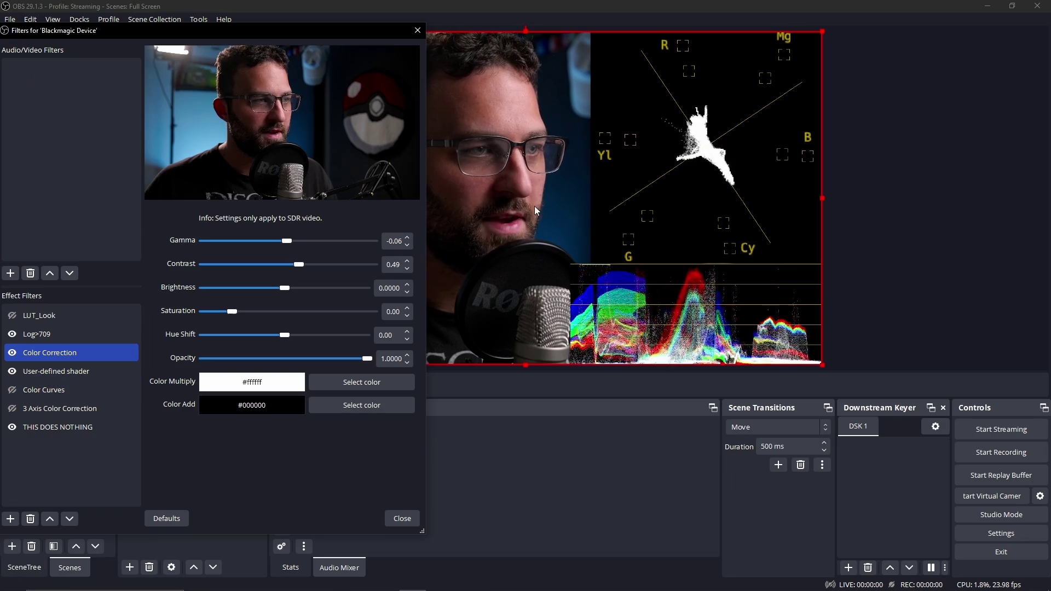
{"action": "left_click", "coordinate": [12, 371]}
- Toggle the filters to compare and set the shader's HSV Saturation to 1.60
{"action": "left_click", "coordinate": [12, 352]}
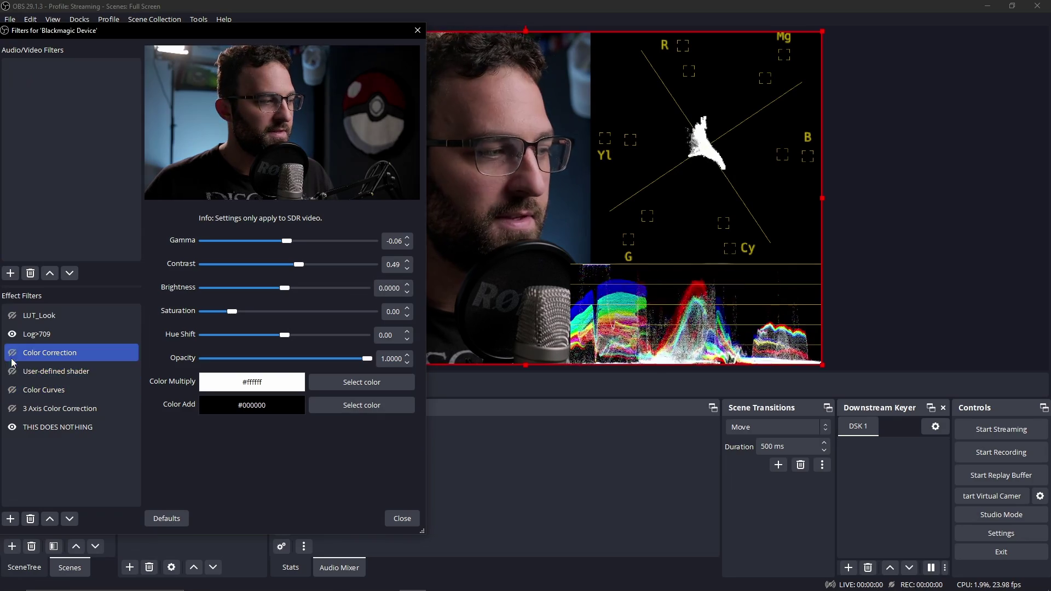
{"action": "left_click", "coordinate": [12, 352]}
{"action": "left_click", "coordinate": [12, 371]}
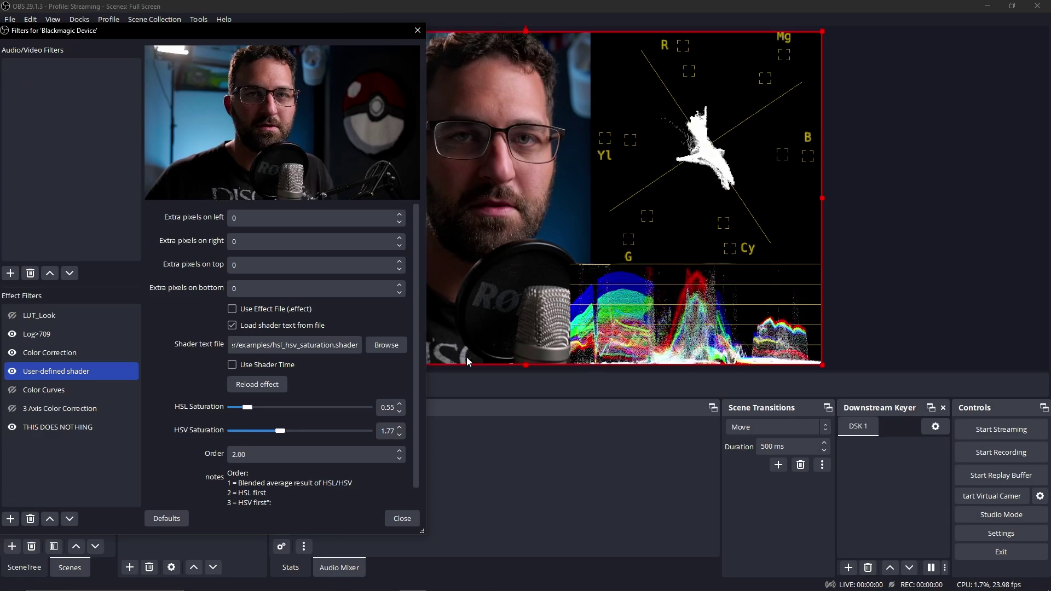
{"action": "left_click_drag", "start_coordinate": [301, 31], "coordinate": [133, 30]}
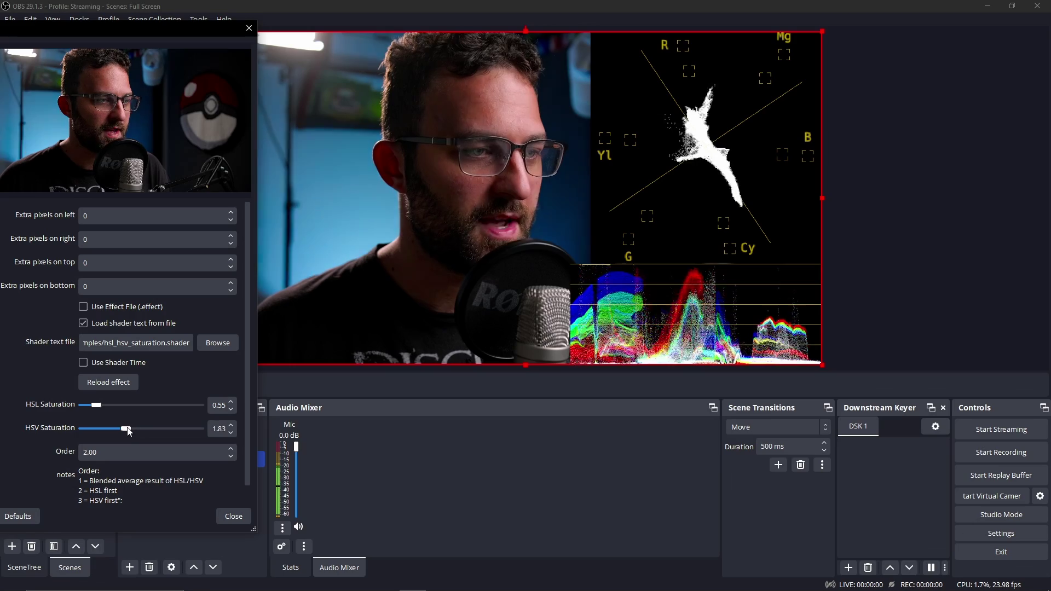
{"action": "left_click_drag", "start_coordinate": [126, 428], "coordinate": [100, 405]}
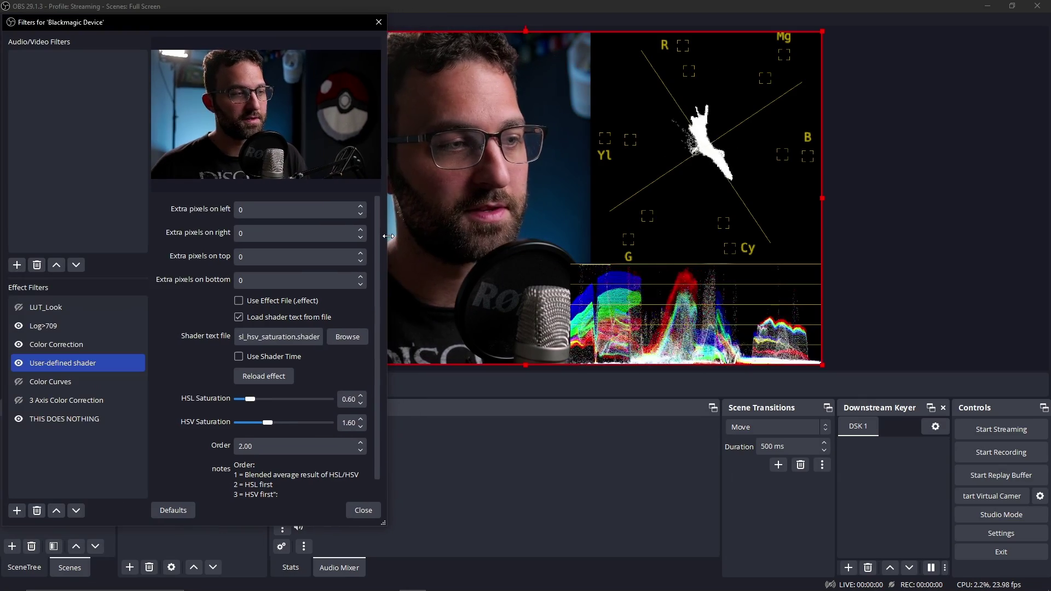
- Switch off Color Correction and the shader for a before/after comparison
{"action": "left_click", "coordinate": [18, 345]}
{"action": "left_click", "coordinate": [19, 363]}
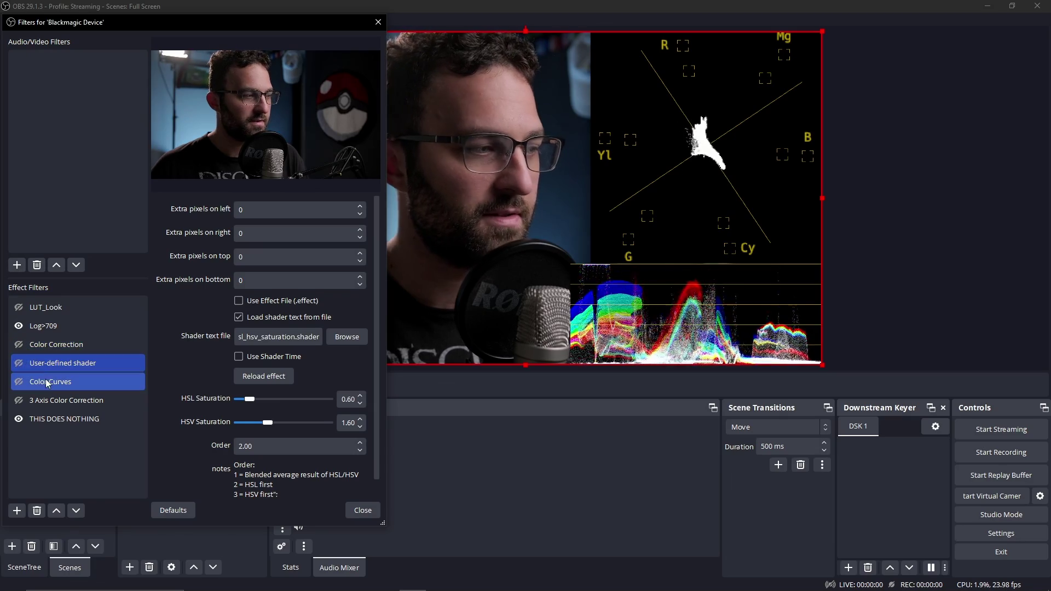
{"action": "left_click", "coordinate": [25, 384]}
- Enable 3 Axis Color Correction, test Red<>Cyan, and leave Luma Adjust near neutral at 0.007
{"action": "left_click", "coordinate": [57, 401]}
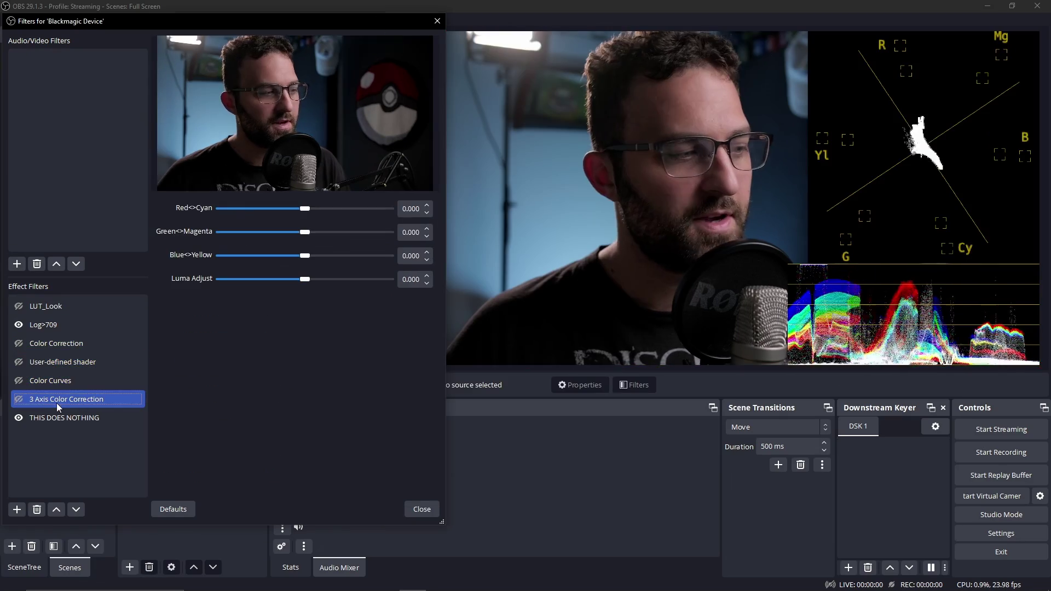
{"action": "left_click", "coordinate": [19, 401]}
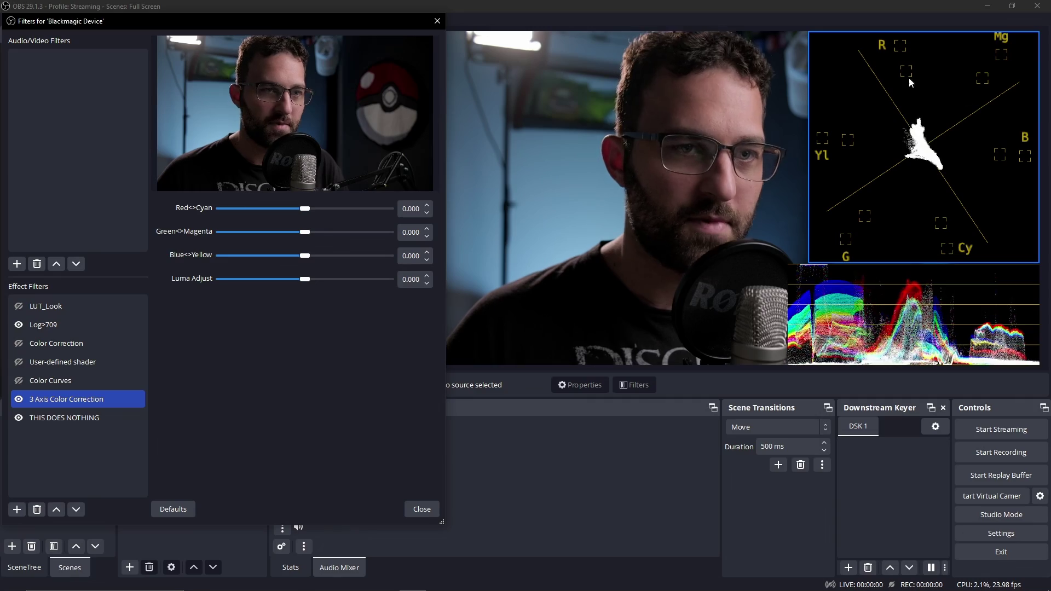
{"action": "left_click_drag", "start_coordinate": [304, 209], "coordinate": [347, 257]}
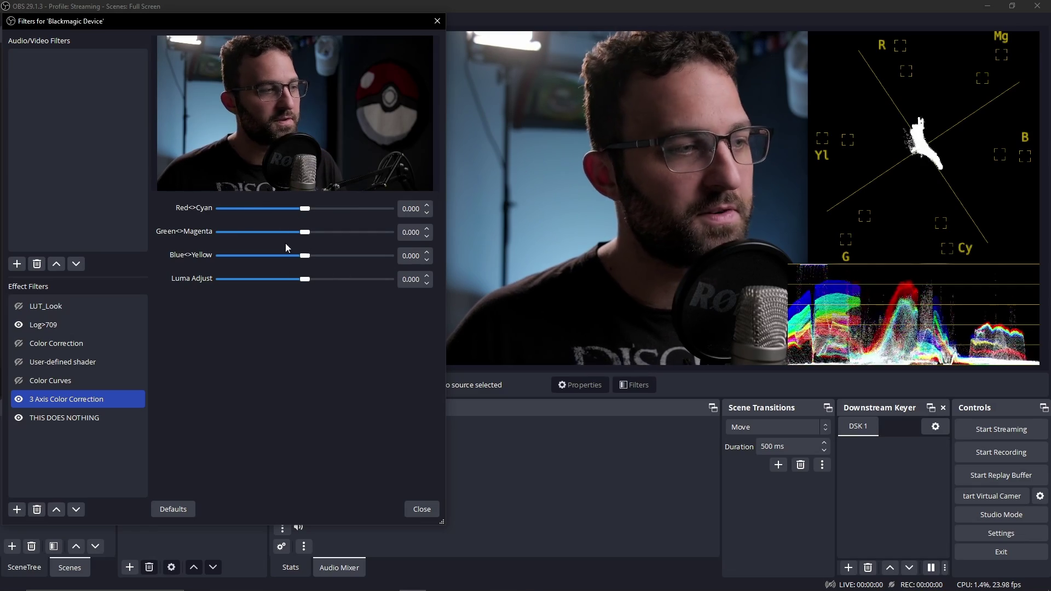
{"action": "mouse_move", "coordinate": [306, 280]}
{"action": "left_mouse_down"}
{"action": "mouse_move", "coordinate": [297, 280]}
{"action": "mouse_move", "coordinate": [329, 280]}
{"action": "mouse_move", "coordinate": [290, 284]}
{"action": "mouse_move", "coordinate": [317, 283]}
{"action": "mouse_move", "coordinate": [307, 284]}
{"action": "left_mouse_up"}
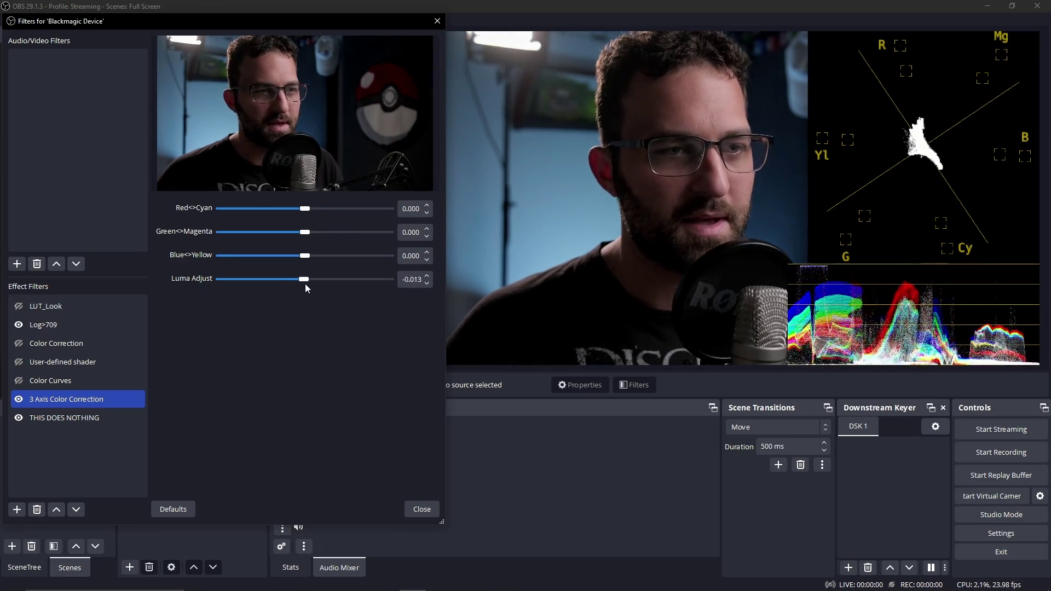
{"action": "left_click_drag", "start_coordinate": [305, 285], "coordinate": [308, 284]}
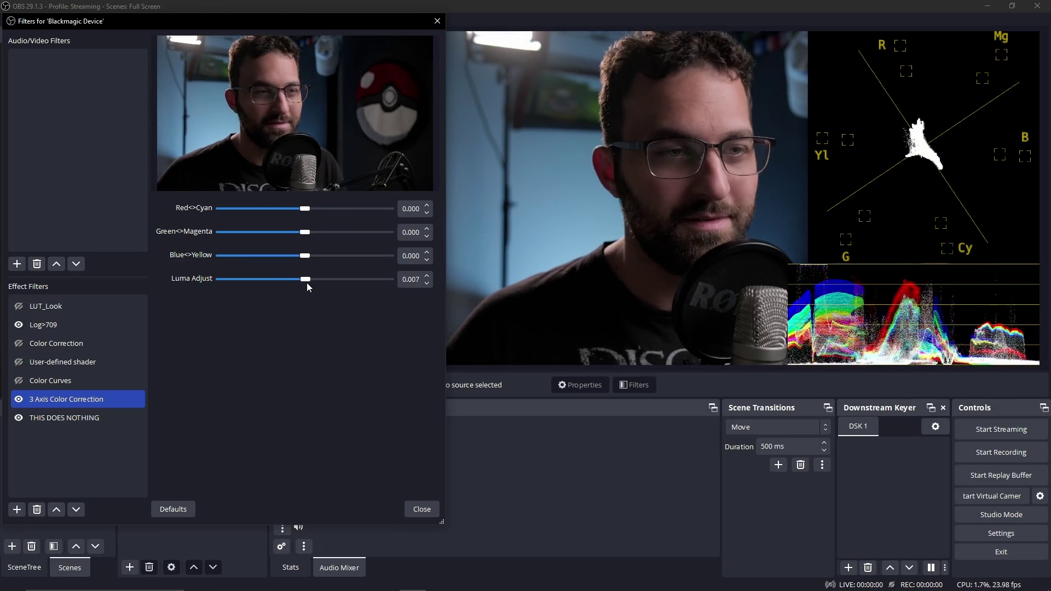
{"action": "key", "text": "Up"}
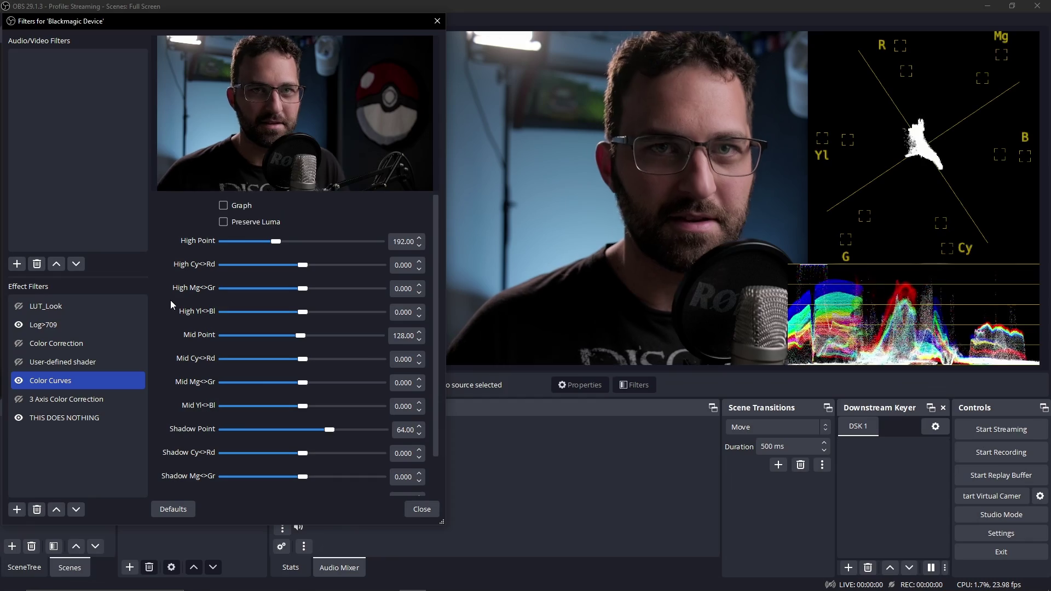
- Turn on the Color Curves graph, hide Waveform and Vectorscope, and raise High Point to 254
{"action": "left_click", "coordinate": [223, 205]}
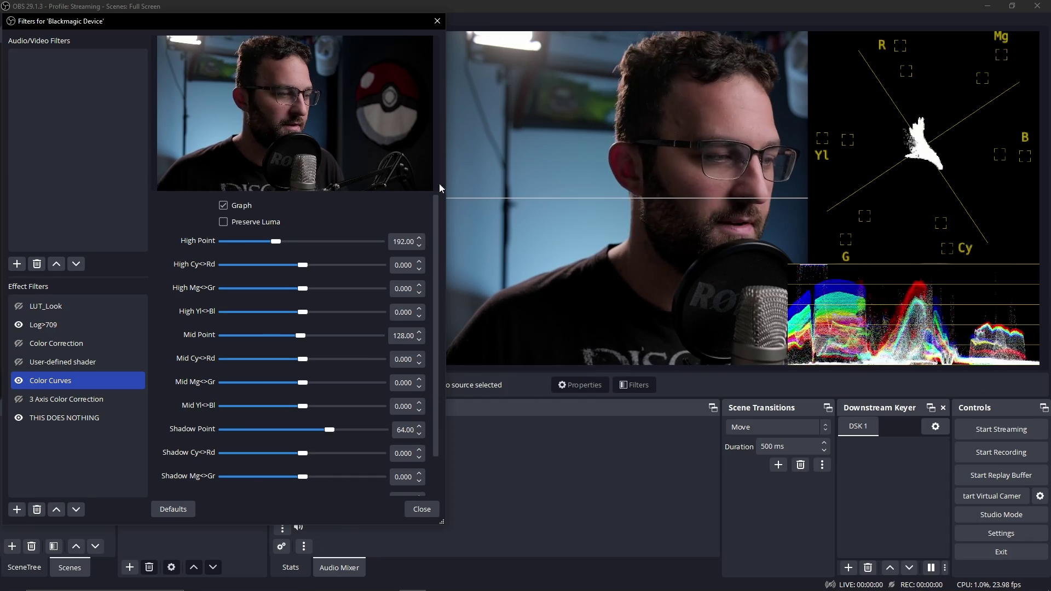
{"action": "left_click_drag", "start_coordinate": [245, 29], "coordinate": [602, 38]}
{"action": "left_click", "coordinate": [230, 433]}
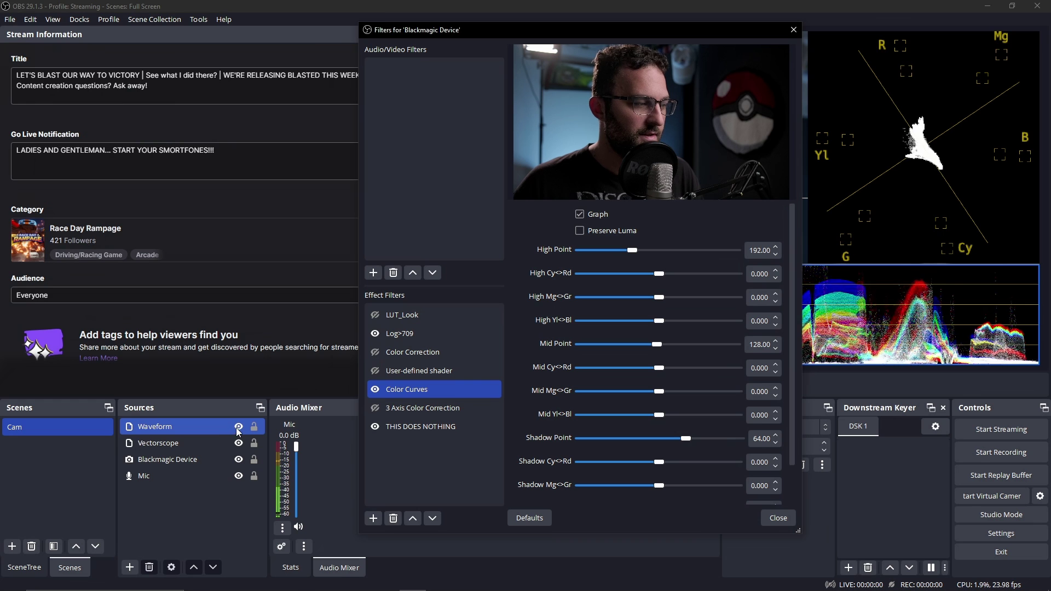
{"action": "left_click", "coordinate": [238, 432]}
{"action": "left_click", "coordinate": [239, 443]}
{"action": "left_click_drag", "start_coordinate": [485, 29], "coordinate": [123, 21]}
{"action": "left_click_drag", "start_coordinate": [270, 242], "coordinate": [377, 243]}
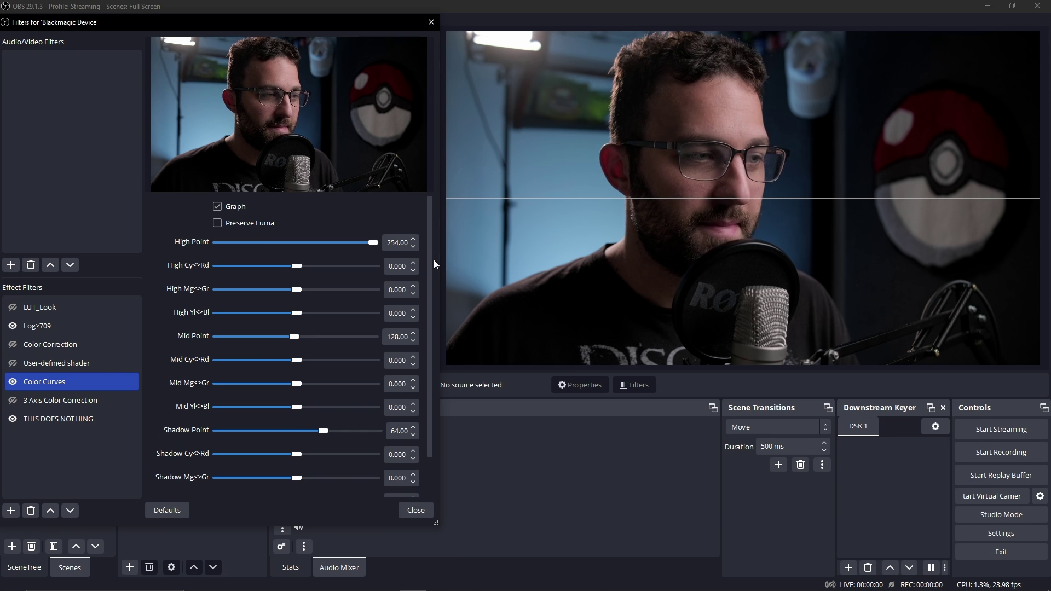
- Drop the curve's Shadow Point to 1
{"action": "left_click_drag", "start_coordinate": [327, 431], "coordinate": [145, 431]}
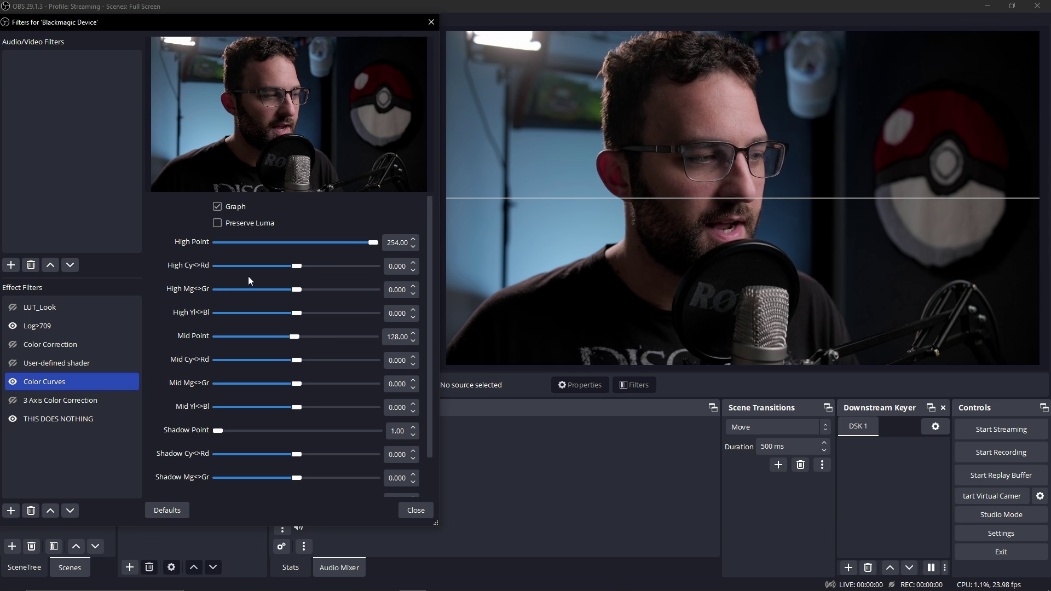
{"action": "scroll", "coordinate": [190, 351], "scroll_direction": "down", "scroll_amount": 2}
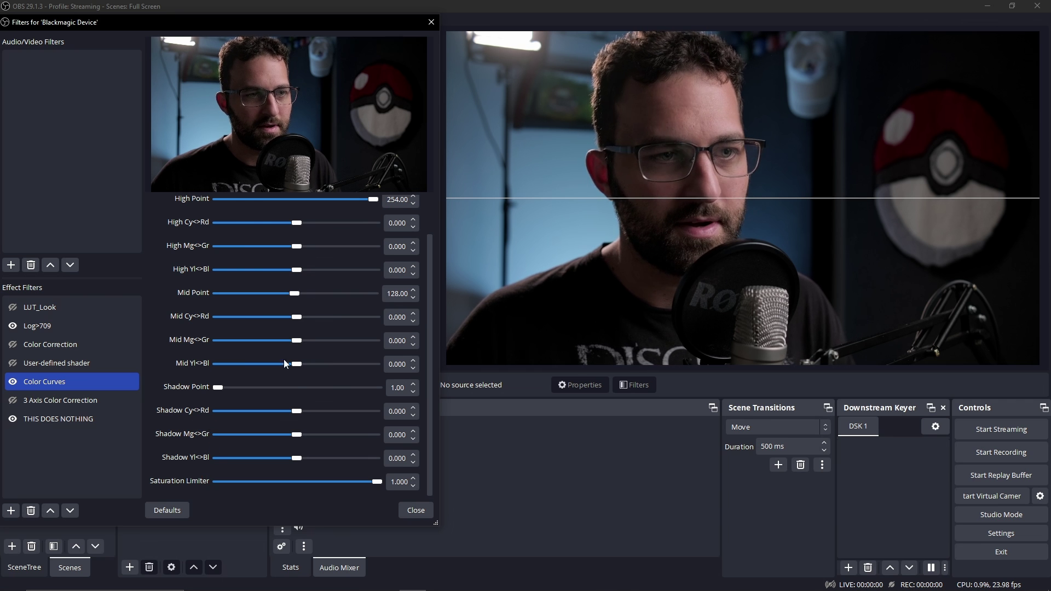
{"action": "scroll", "coordinate": [283, 359], "scroll_direction": "up", "scroll_amount": 2}
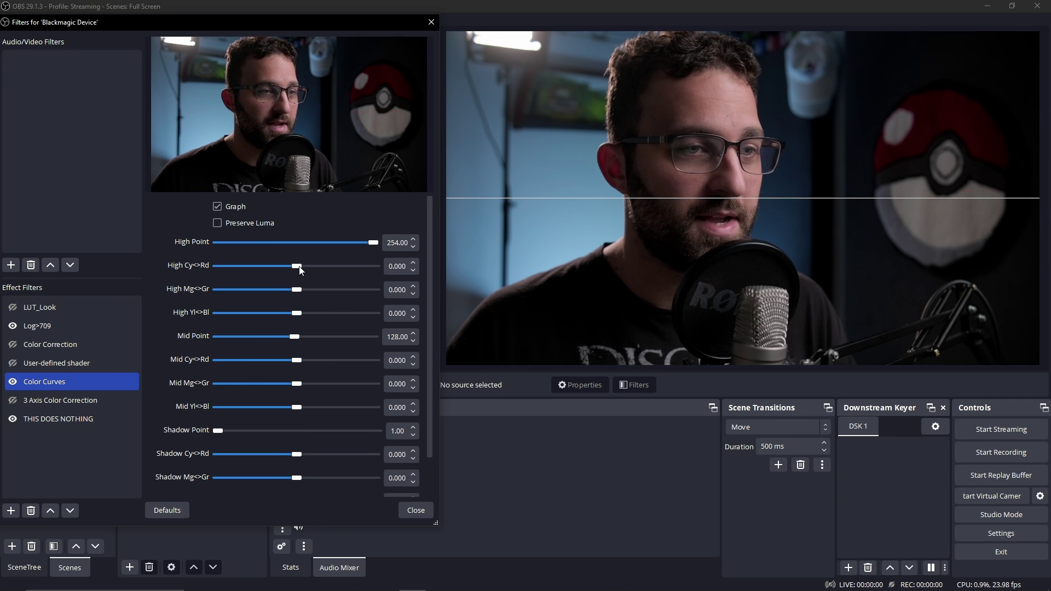
- Tint highlights to Cy<>Rd 0.322 and Mg<>Gr 0.211, and shift shadows to Cy<>Rd -0.071
{"action": "left_click_drag", "start_coordinate": [300, 267], "coordinate": [289, 313]}
{"action": "scroll", "coordinate": [298, 409], "scroll_direction": "down", "scroll_amount": 1}
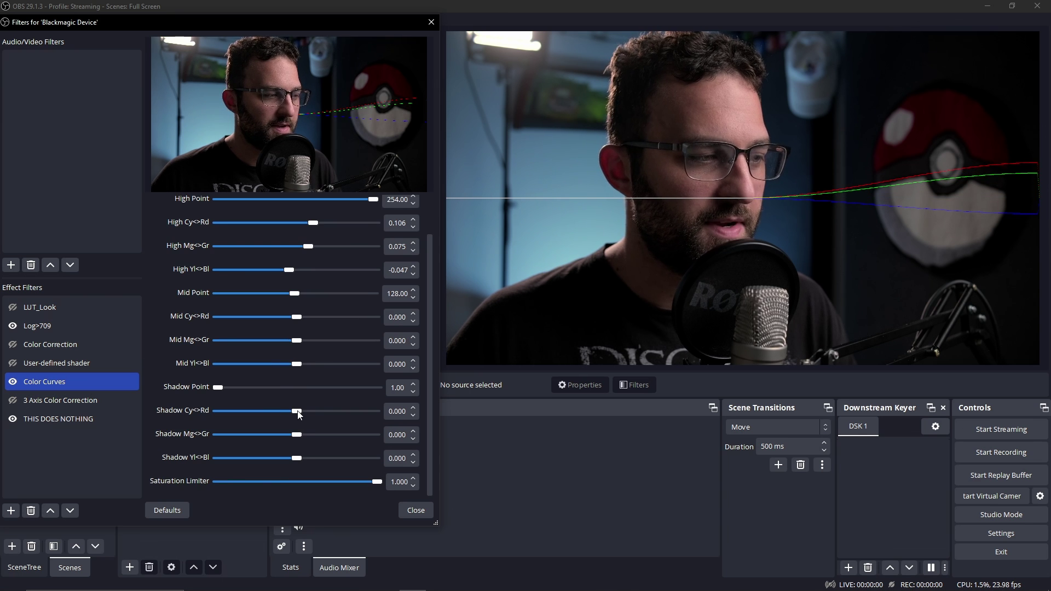
{"action": "left_click_drag", "start_coordinate": [297, 411], "coordinate": [290, 415]}
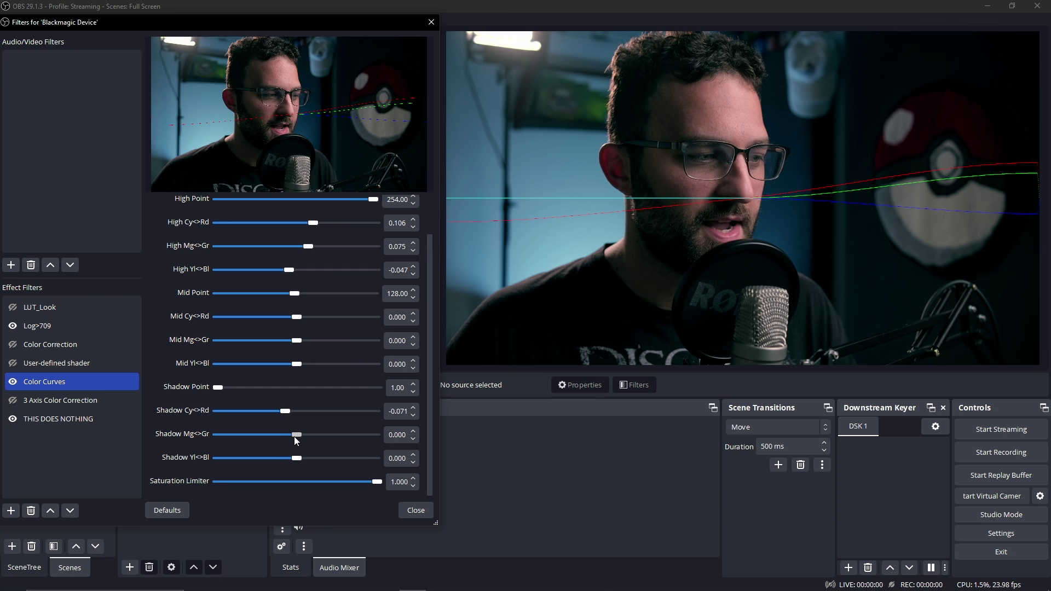
{"action": "left_click_drag", "start_coordinate": [294, 435], "coordinate": [302, 457]}
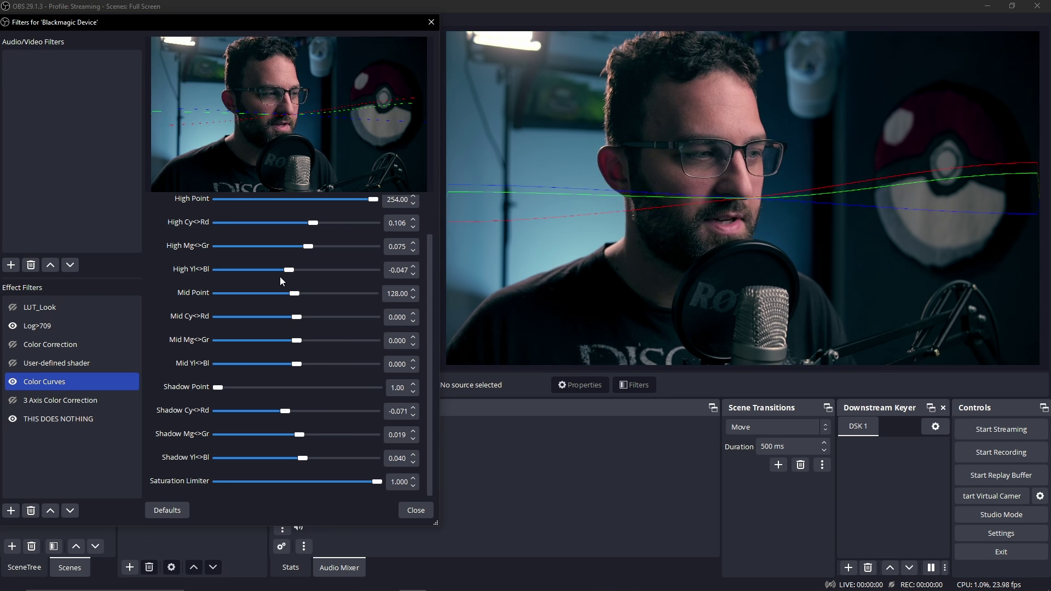
{"action": "left_click_drag", "start_coordinate": [307, 249], "coordinate": [329, 247]}
- Toggle Color Curves off and on to compare the graded image
{"action": "left_click", "coordinate": [13, 383]}
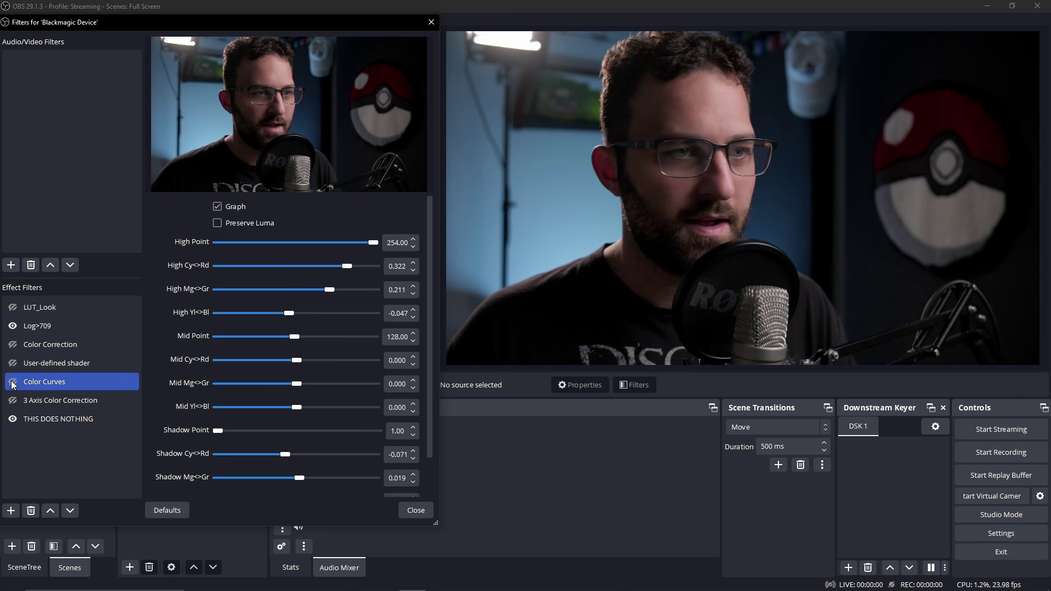
{"action": "left_click", "coordinate": [14, 383]}
{"action": "left_click", "coordinate": [218, 206]}
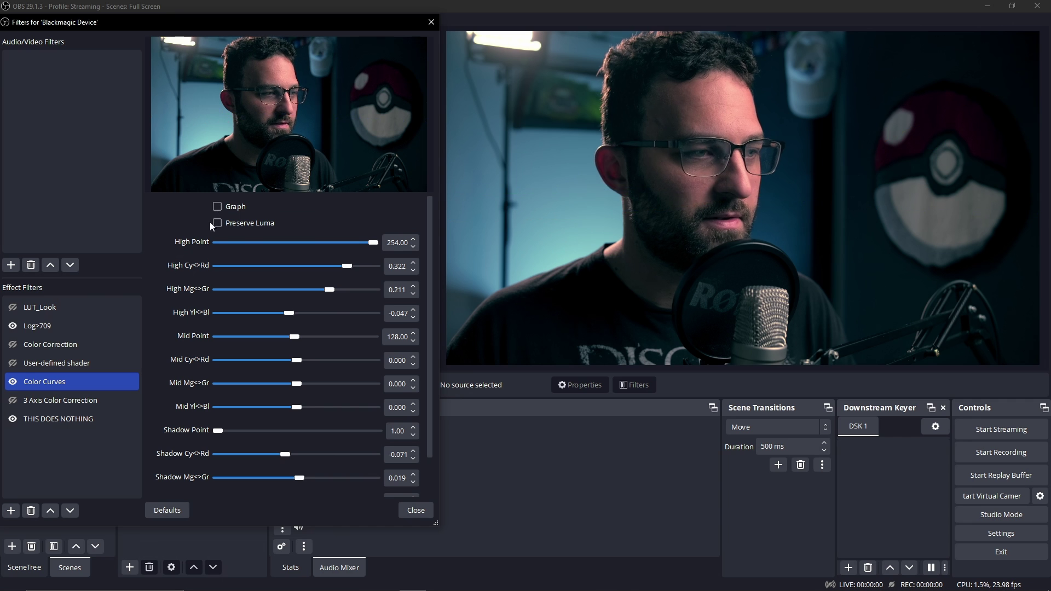
{"action": "left_click", "coordinate": [31, 361], "text": "ctrl"}
{"action": "left_click", "coordinate": [15, 385]}
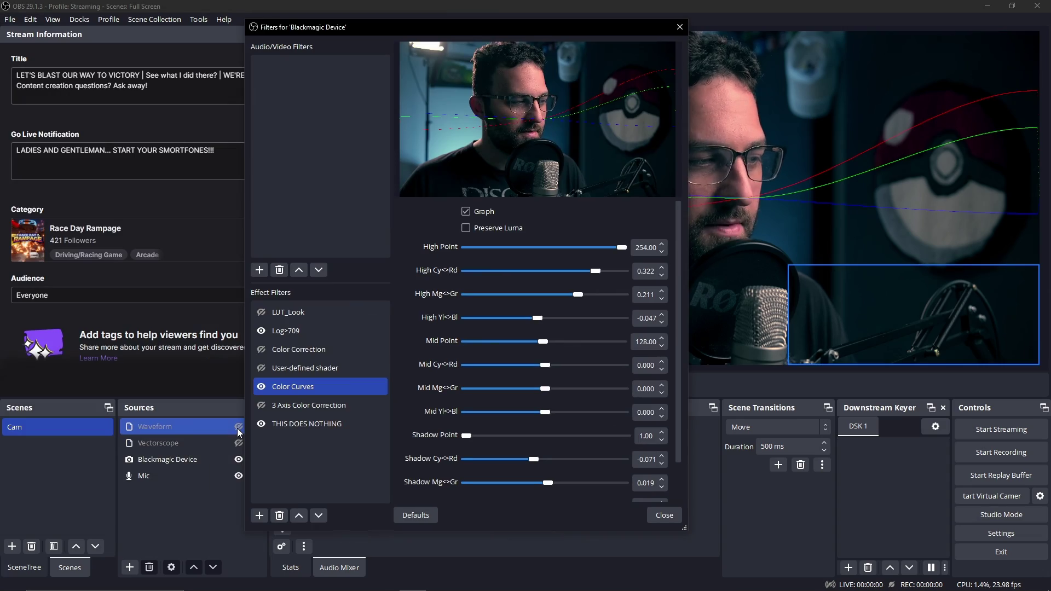
- Show the Waveform scope again and turn on Preserve Luma
{"action": "left_click", "coordinate": [239, 427]}
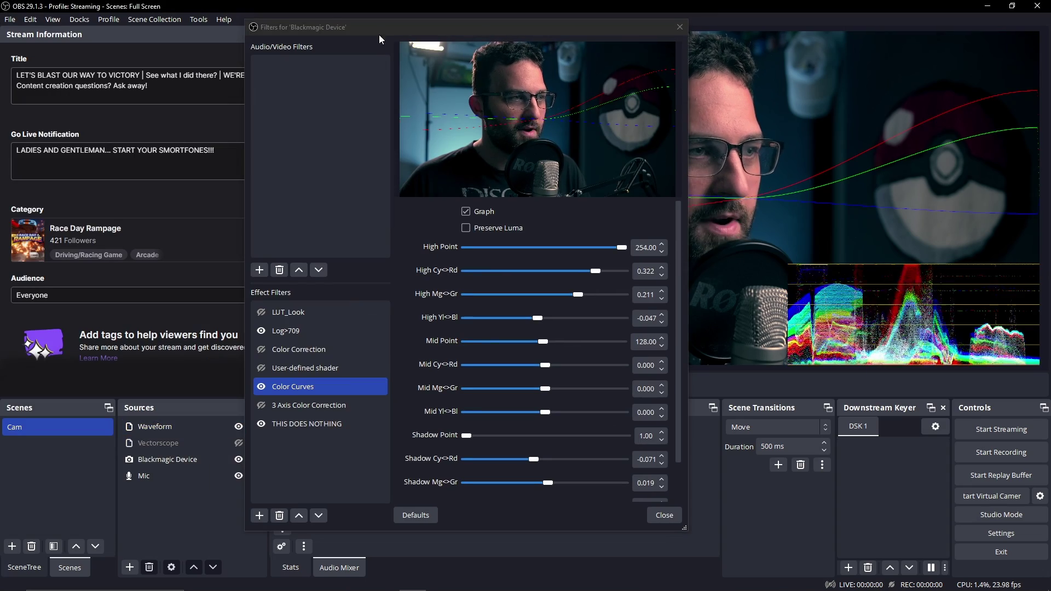
{"action": "left_click_drag", "start_coordinate": [388, 30], "coordinate": [140, 28]}
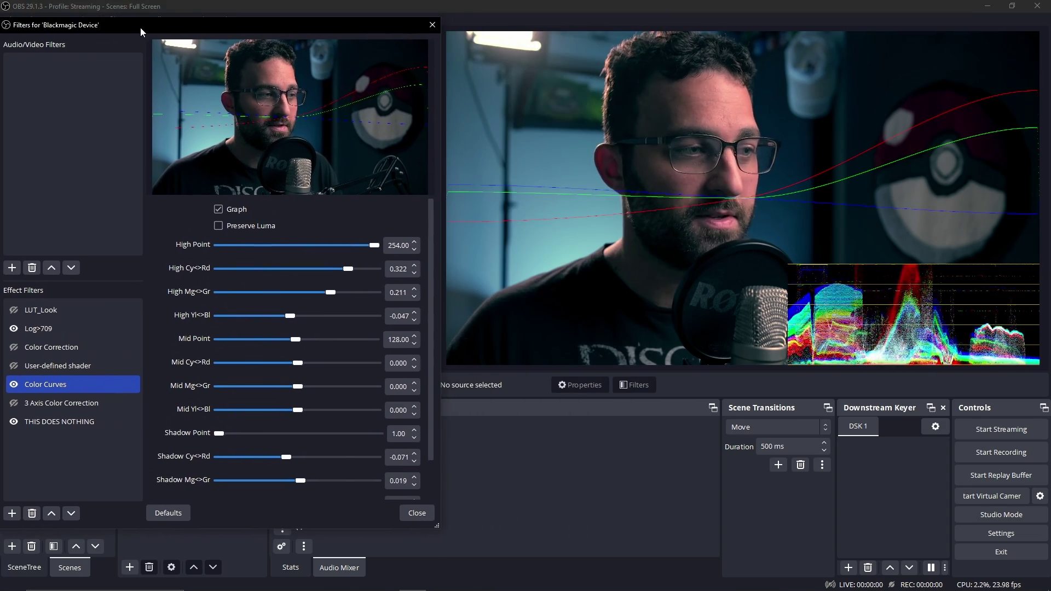
{"action": "left_click", "coordinate": [219, 226]}
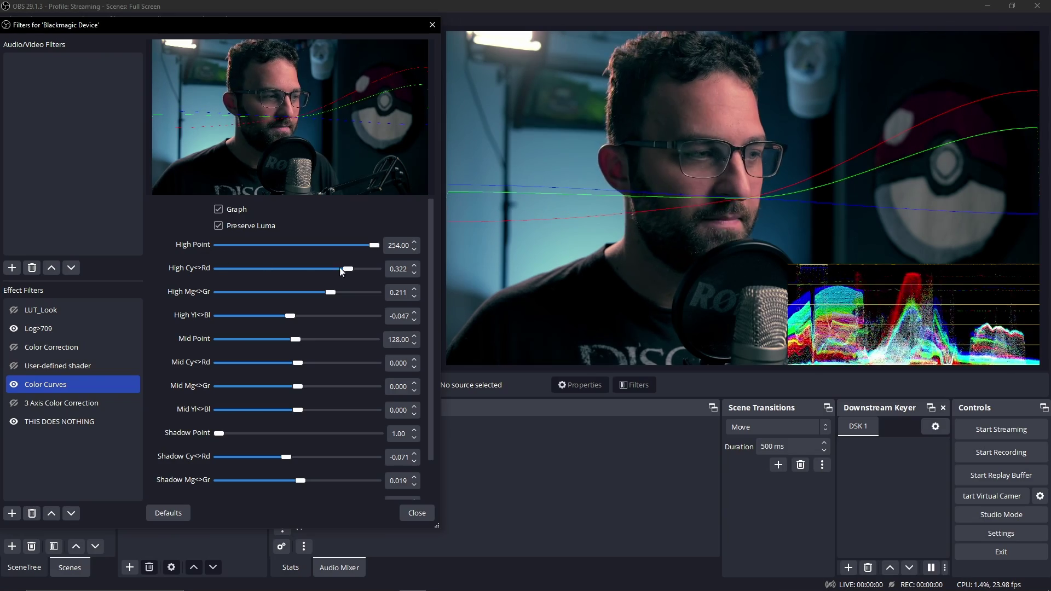
- Retune the highlight curves to Cy<>Rd 0.030, Mg<>Gr 0.120 and Yl<>Bl 0.068
{"action": "left_click_drag", "start_coordinate": [350, 271], "coordinate": [306, 272]}
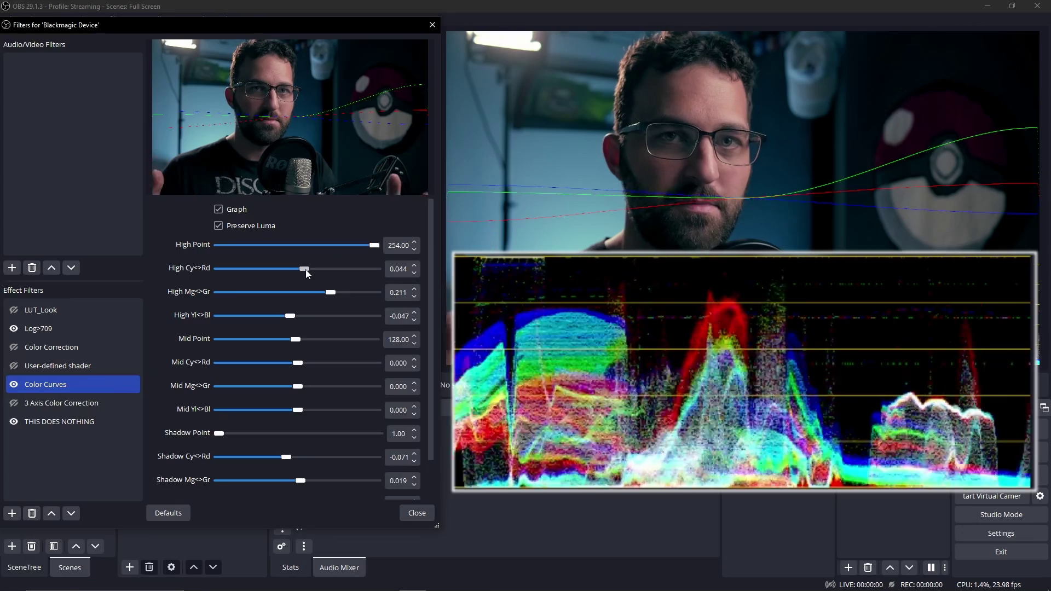
{"action": "scroll", "coordinate": [306, 269], "scroll_direction": "up", "scroll_amount": 3}
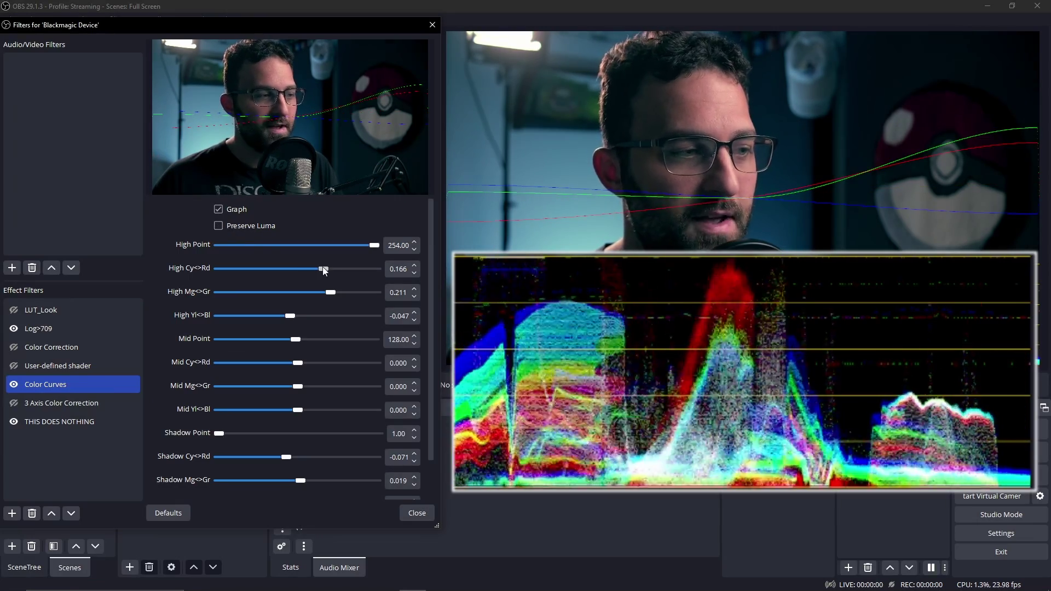
{"action": "mouse_move", "coordinate": [323, 269]}
{"action": "left_mouse_down"}
{"action": "mouse_move", "coordinate": [297, 275]}
{"action": "mouse_move", "coordinate": [317, 277]}
{"action": "left_mouse_up"}
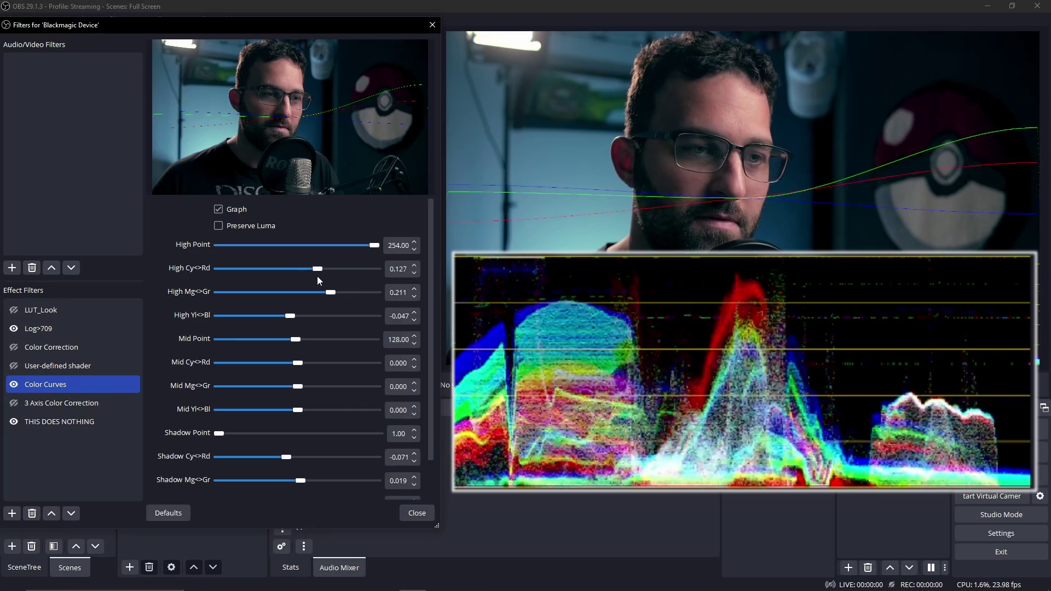
{"action": "left_click_drag", "start_coordinate": [318, 280], "coordinate": [302, 279]}
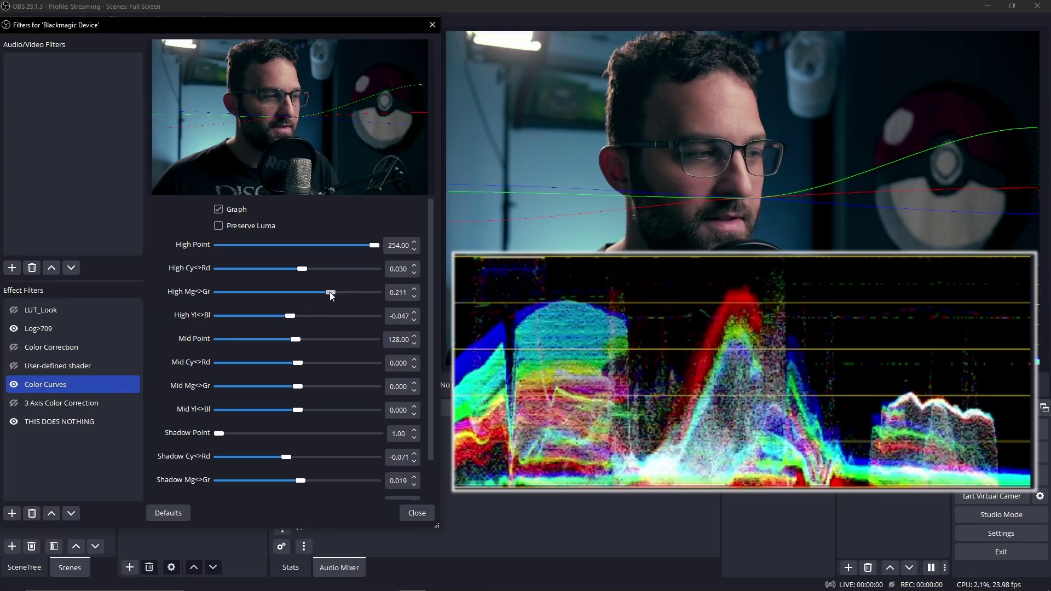
{"action": "mouse_move", "coordinate": [329, 293]}
{"action": "left_mouse_down"}
{"action": "mouse_move", "coordinate": [349, 293]}
{"action": "mouse_move", "coordinate": [318, 294]}
{"action": "left_mouse_up"}
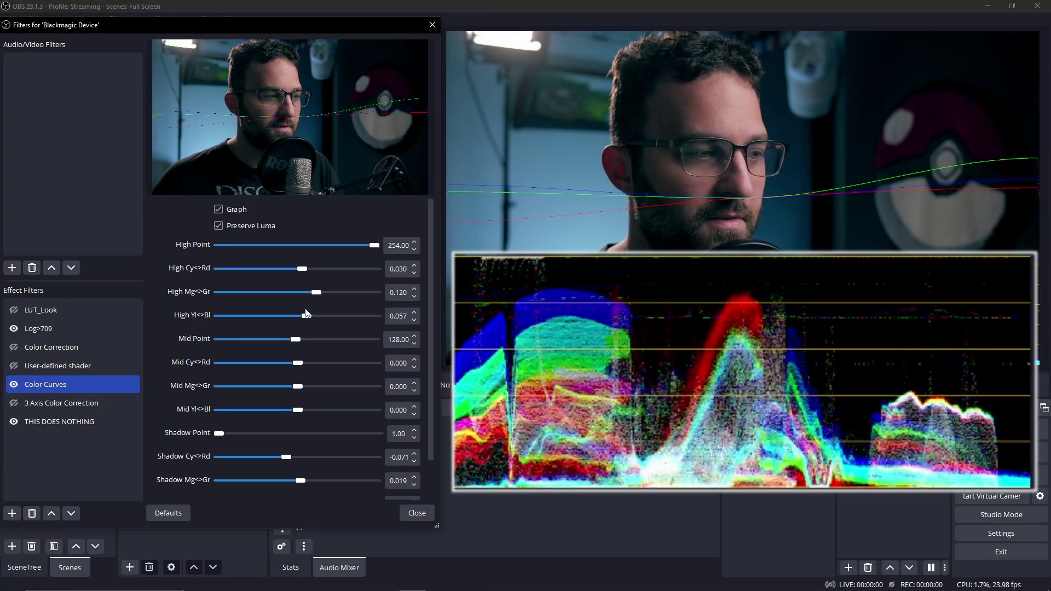
{"action": "mouse_move", "coordinate": [308, 316]}
{"action": "left_mouse_down"}
{"action": "mouse_move", "coordinate": [291, 314]}
{"action": "mouse_move", "coordinate": [307, 314]}
{"action": "left_mouse_up"}
{"action": "scroll", "coordinate": [171, 436], "scroll_direction": "down", "scroll_amount": 2}
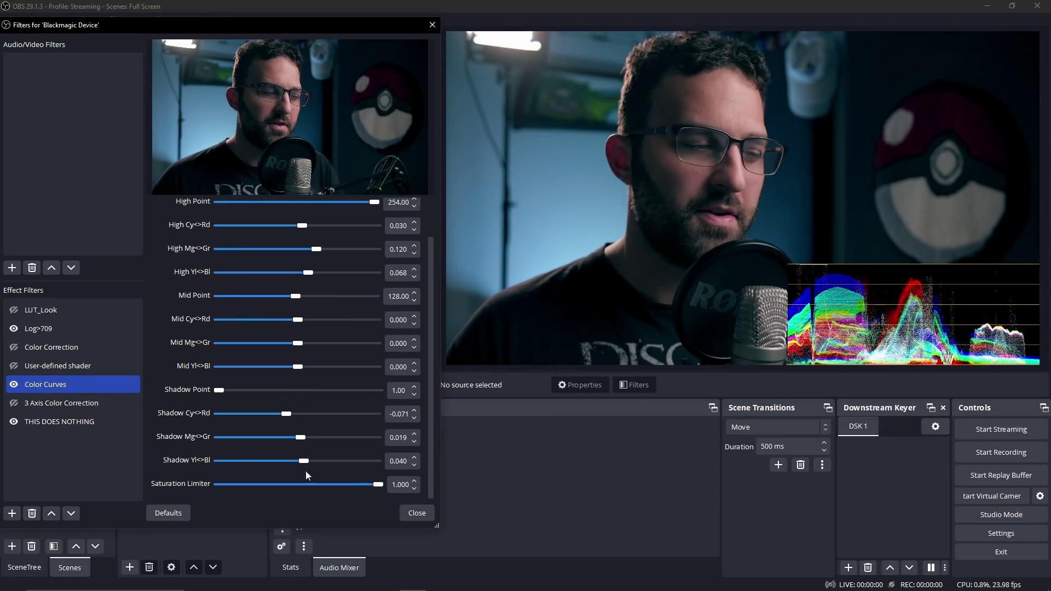
{"action": "left_click_drag", "start_coordinate": [374, 484], "coordinate": [368, 484]}
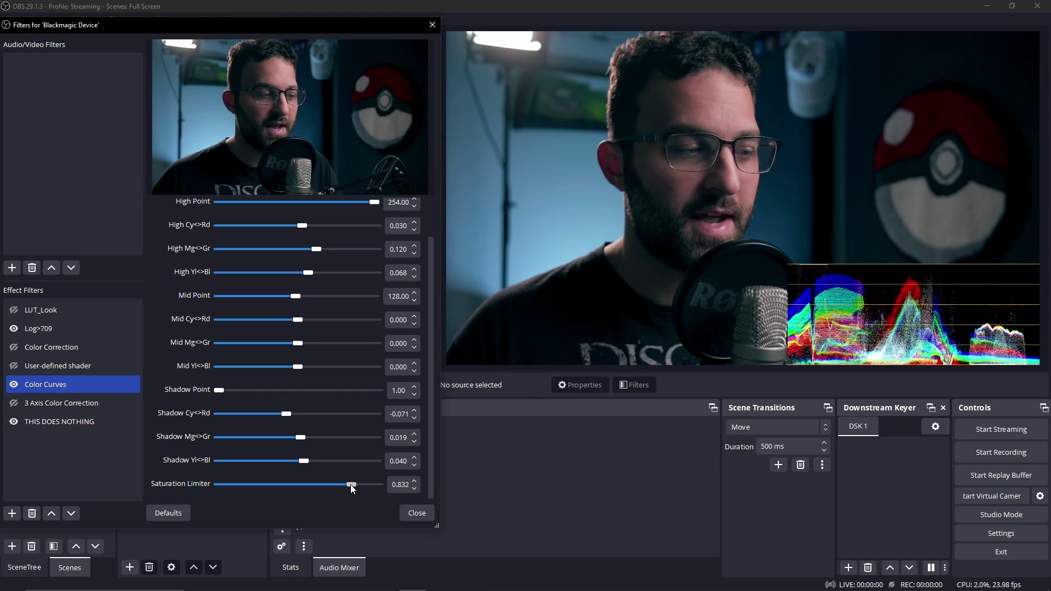
{"action": "left_click_drag", "start_coordinate": [350, 484], "coordinate": [389, 478]}
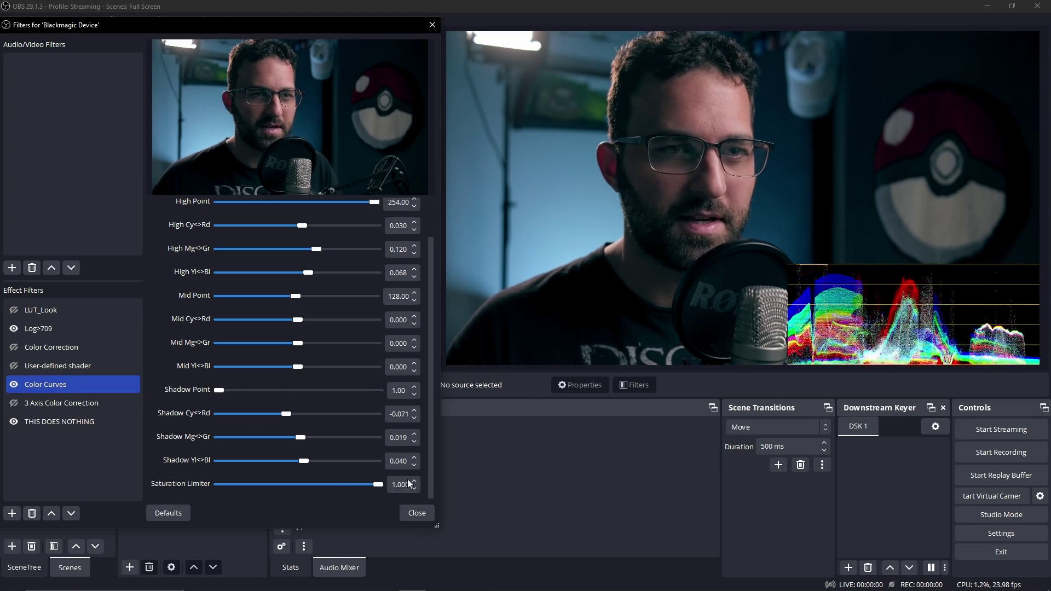
{"action": "scroll", "coordinate": [300, 436], "scroll_direction": "up", "scroll_amount": 2}
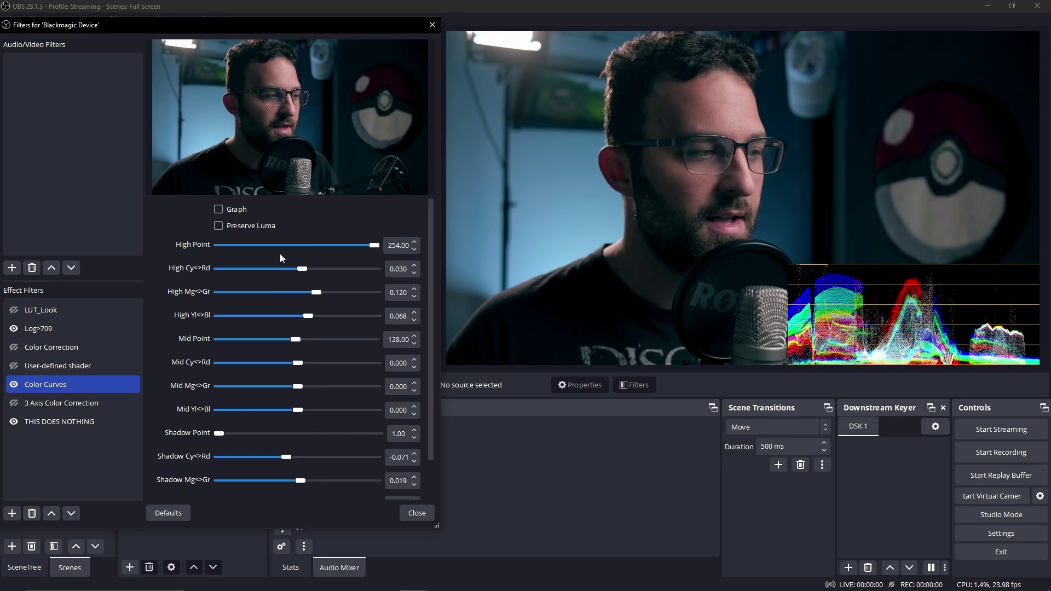